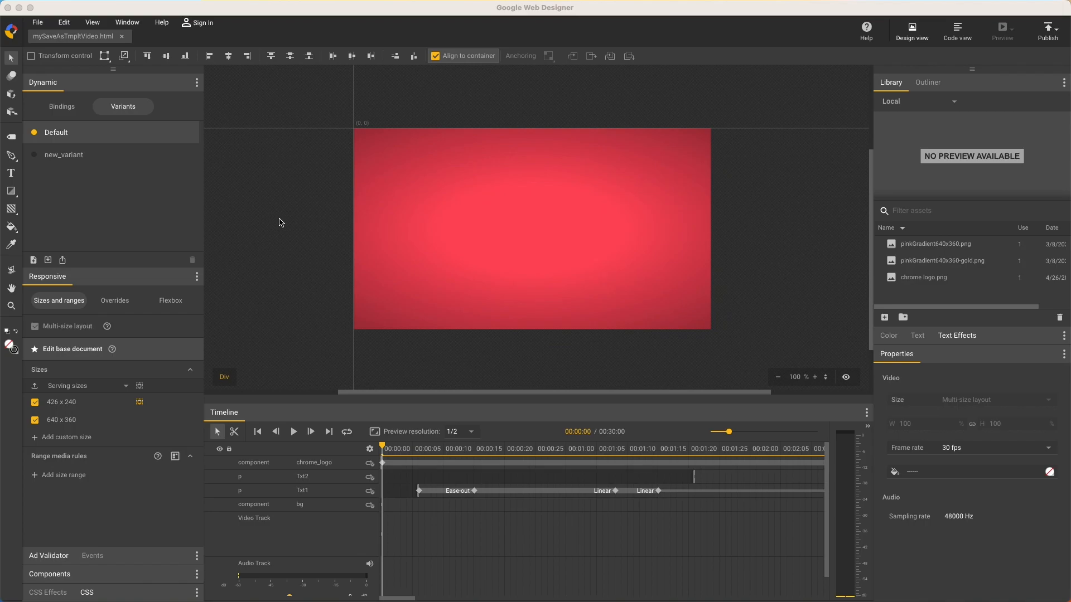
Start a new file from a template and list the Video ads templates in the template gallery
click(38, 23)
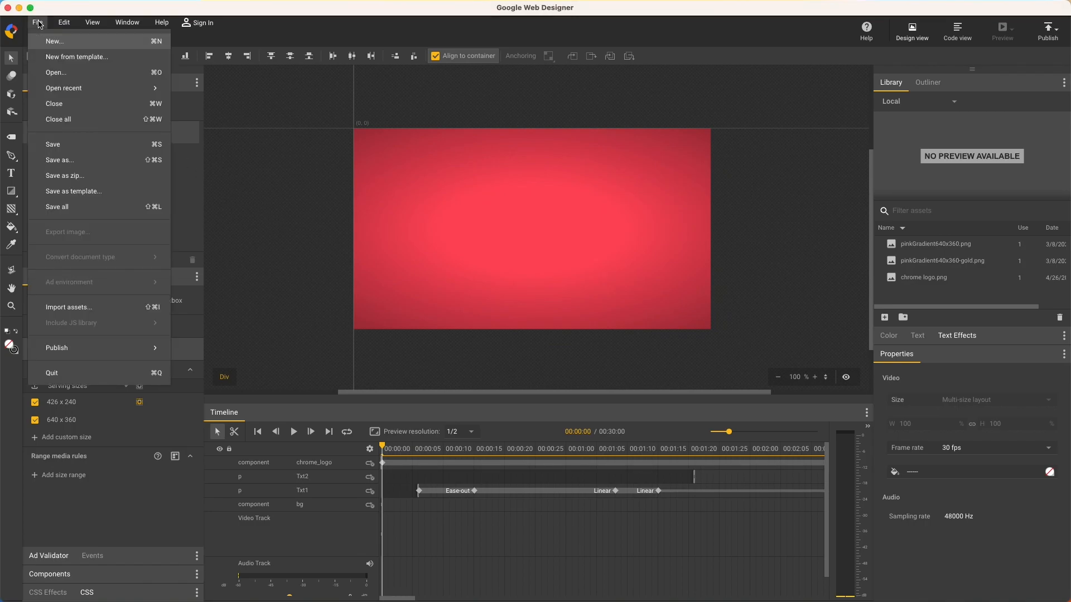
click(71, 57)
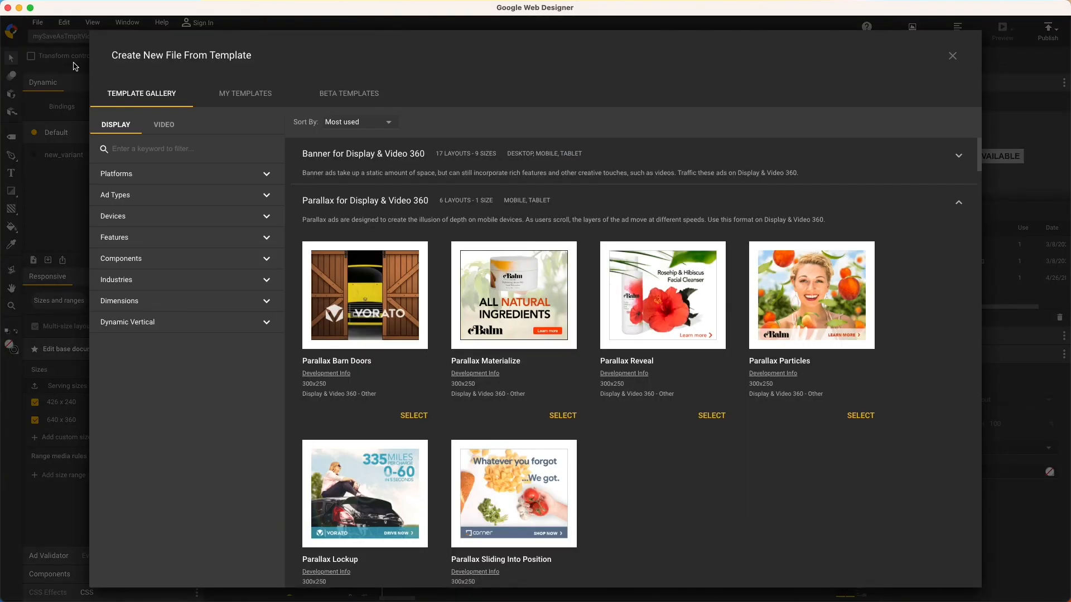
click(165, 130)
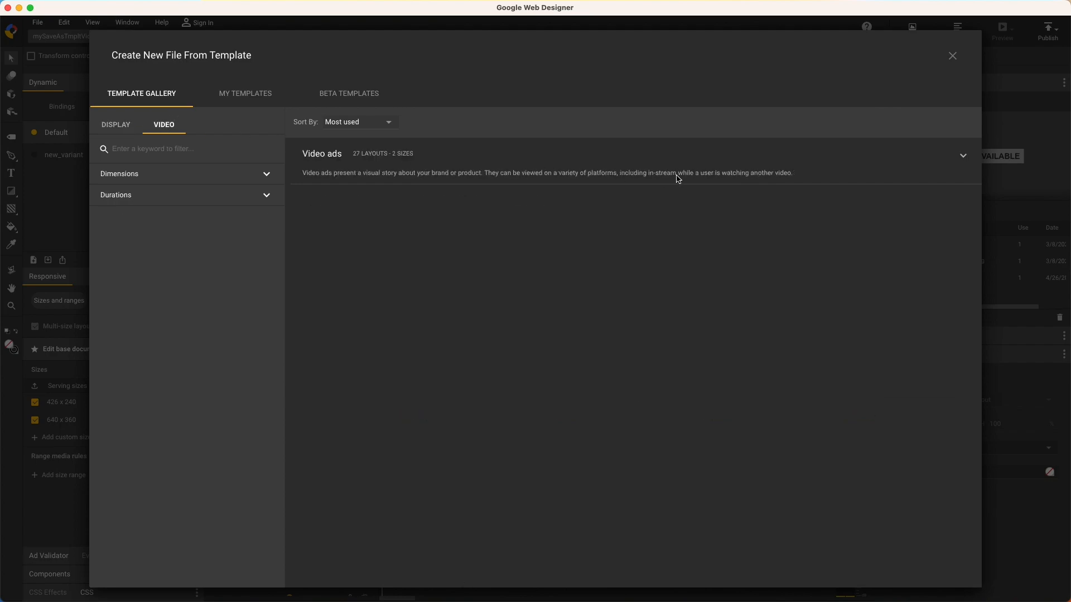
click(962, 158)
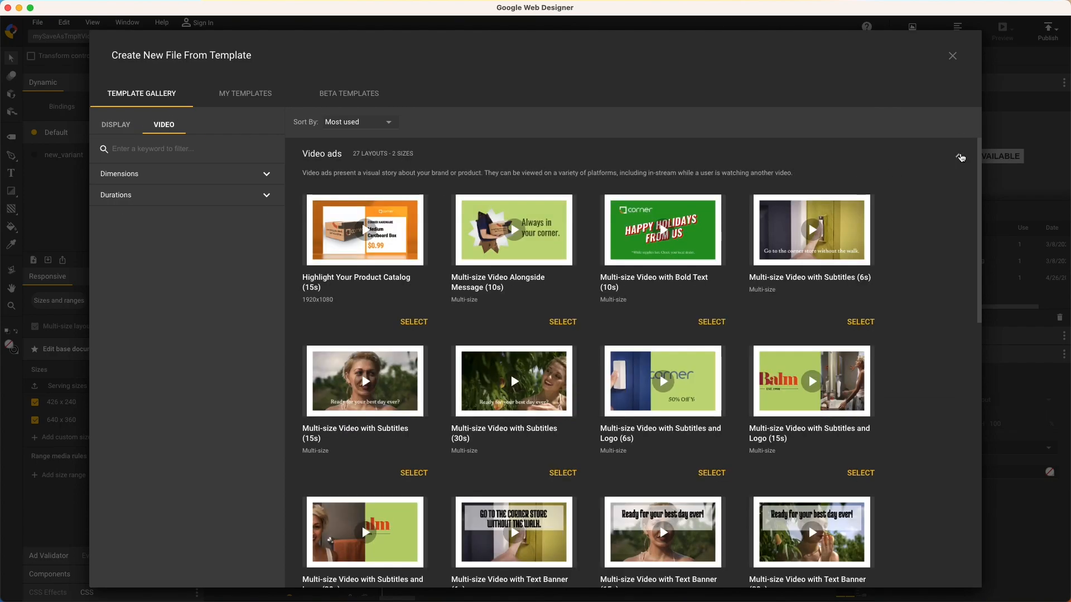
drag(977, 168, 954, 131)
Try filtering the video templates by the 1920x1080 dimension, and clear the filter
click(268, 196)
click(265, 175)
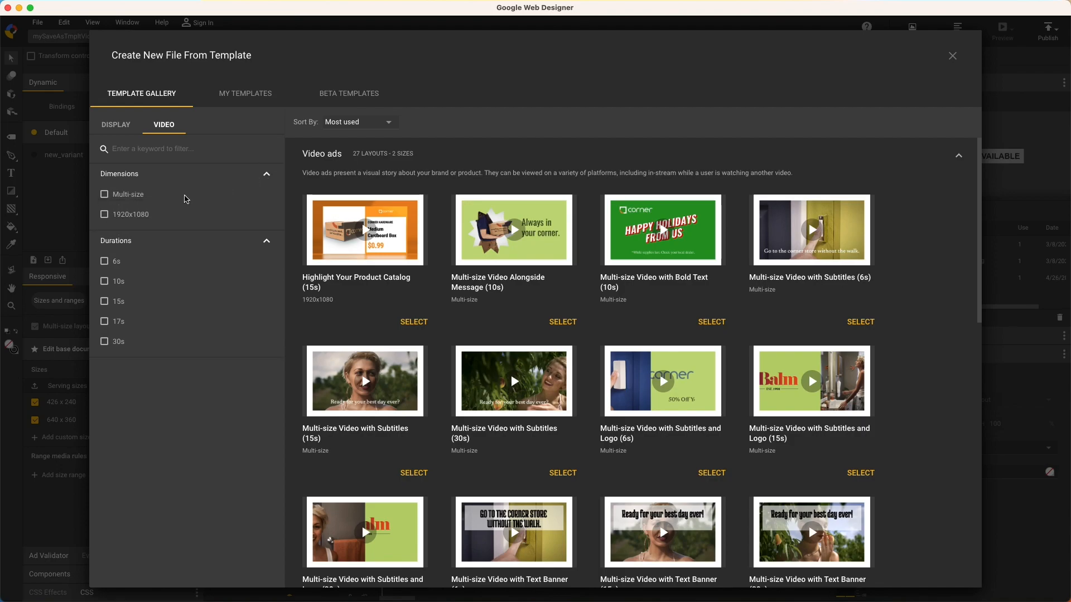
click(104, 215)
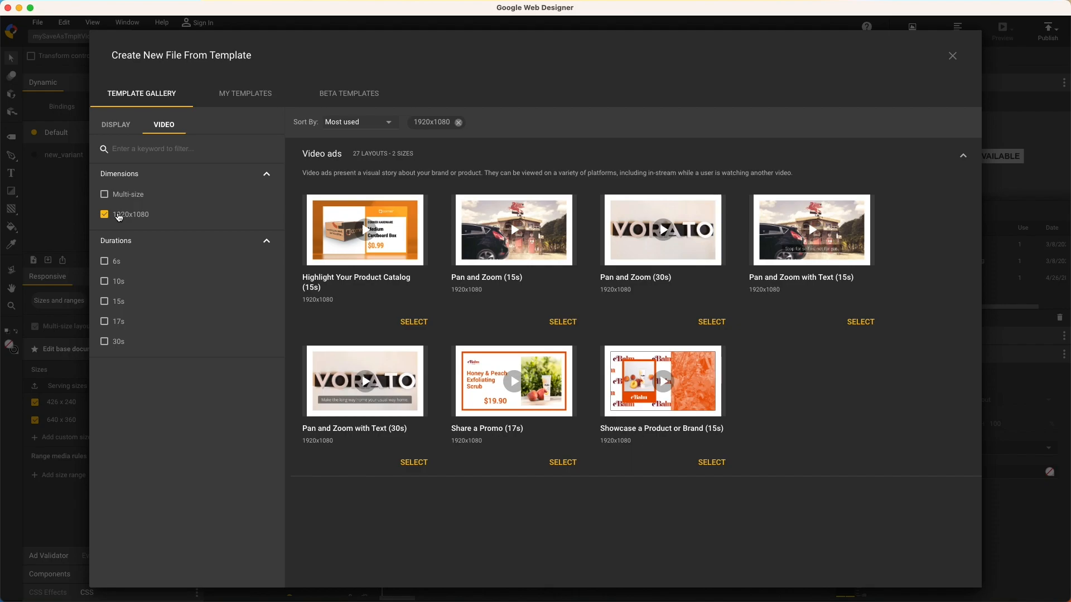
click(118, 217)
Preview the Multi-size Video with Bold Text (10s) template across all its sizes and variants, and return to the gallery
mouse_move(368, 247)
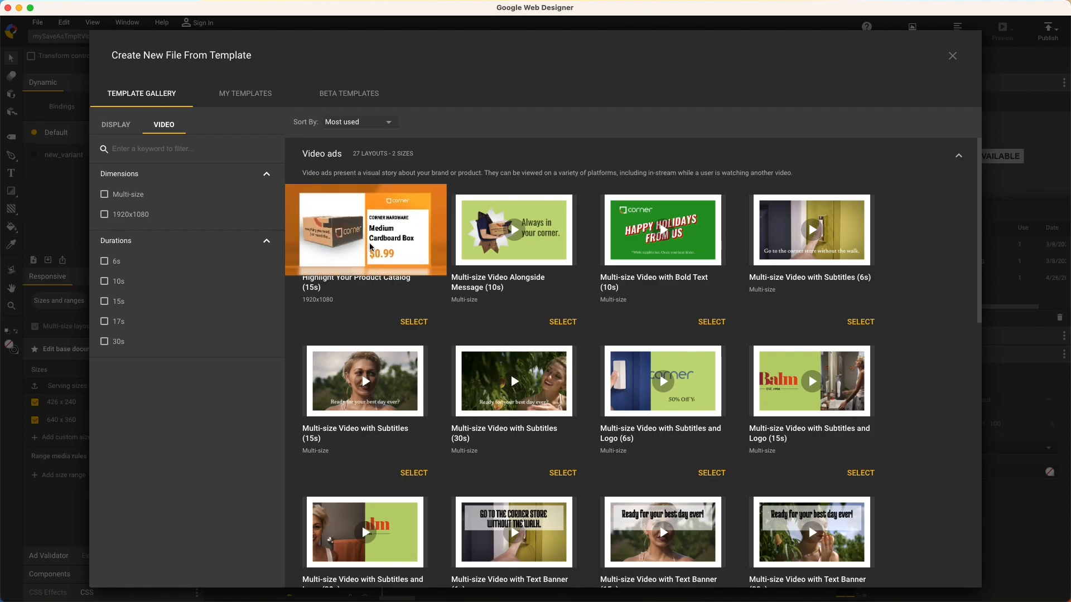
click(725, 323)
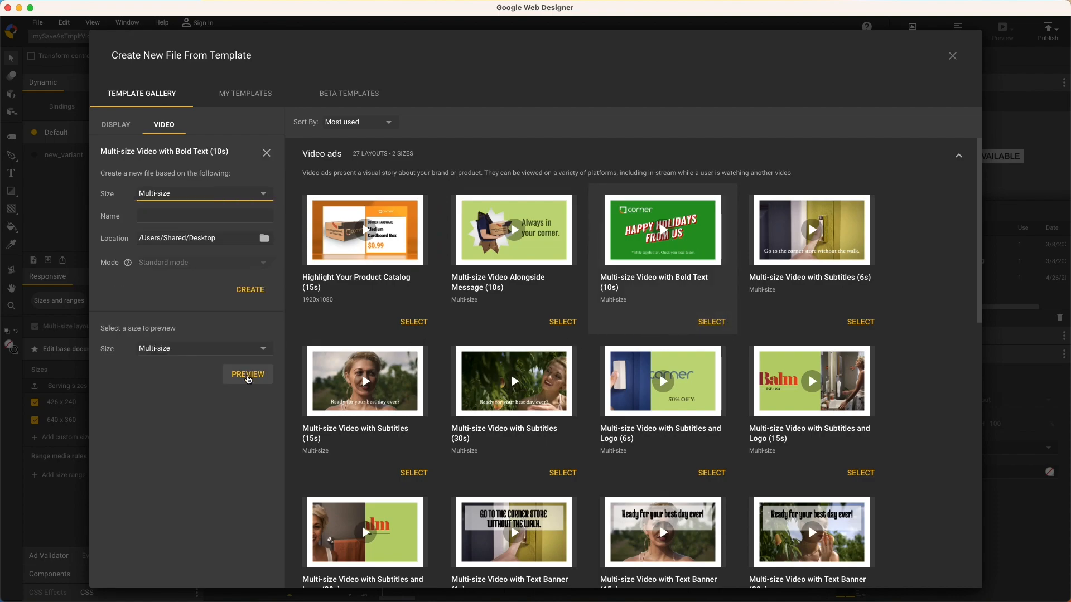
click(248, 374)
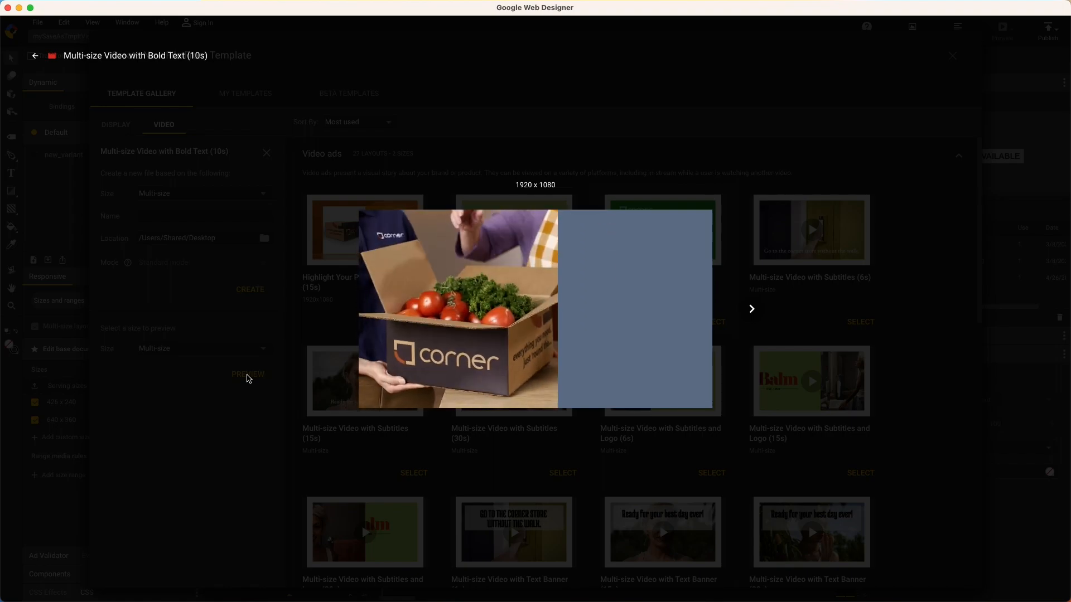
mouse_move(537, 329)
click(645, 381)
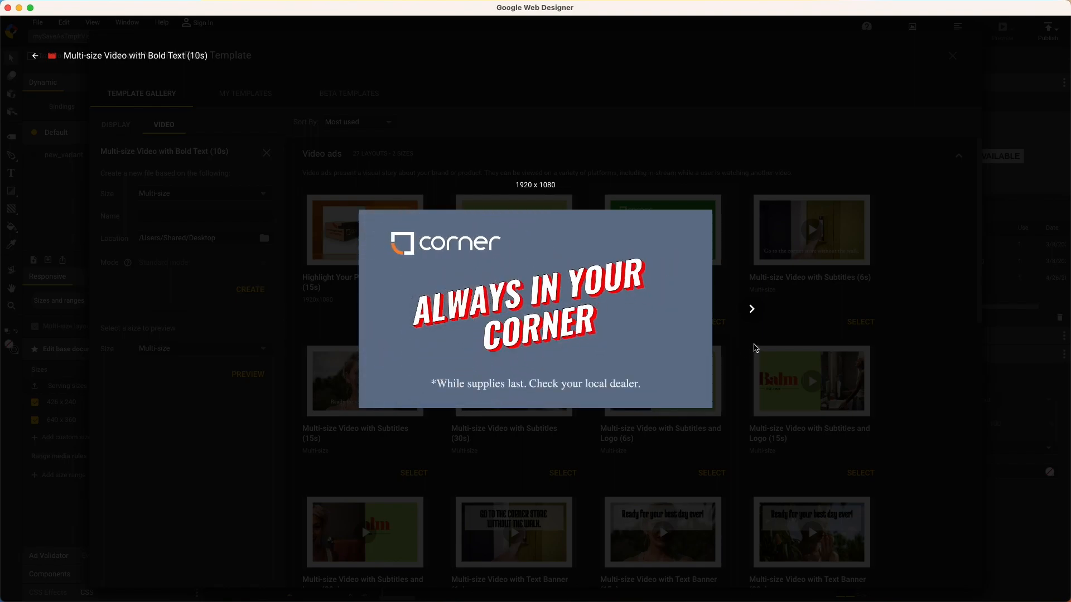
click(752, 310)
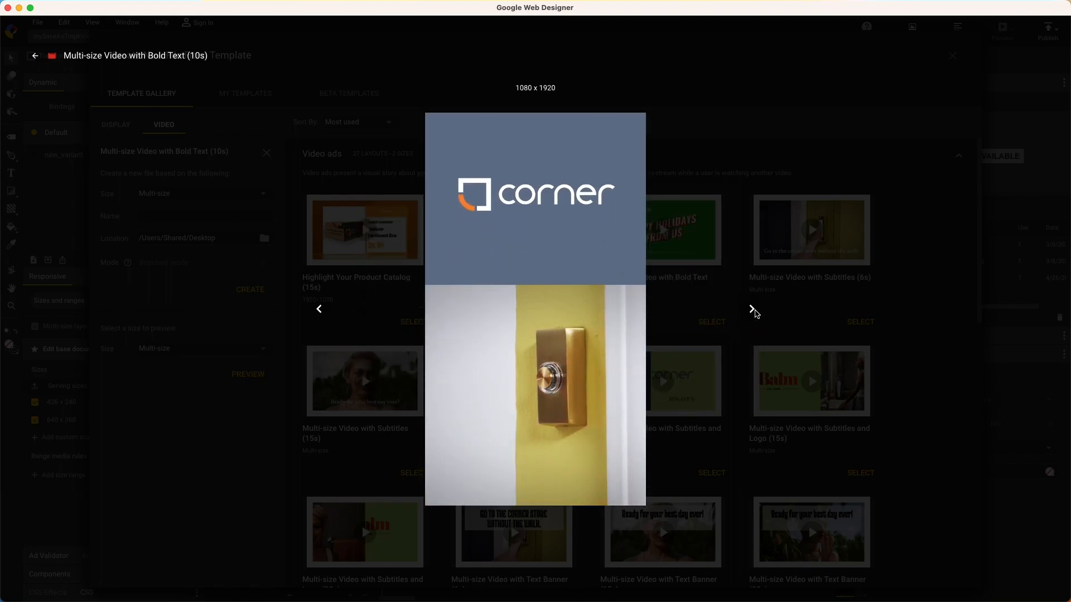
click(753, 310)
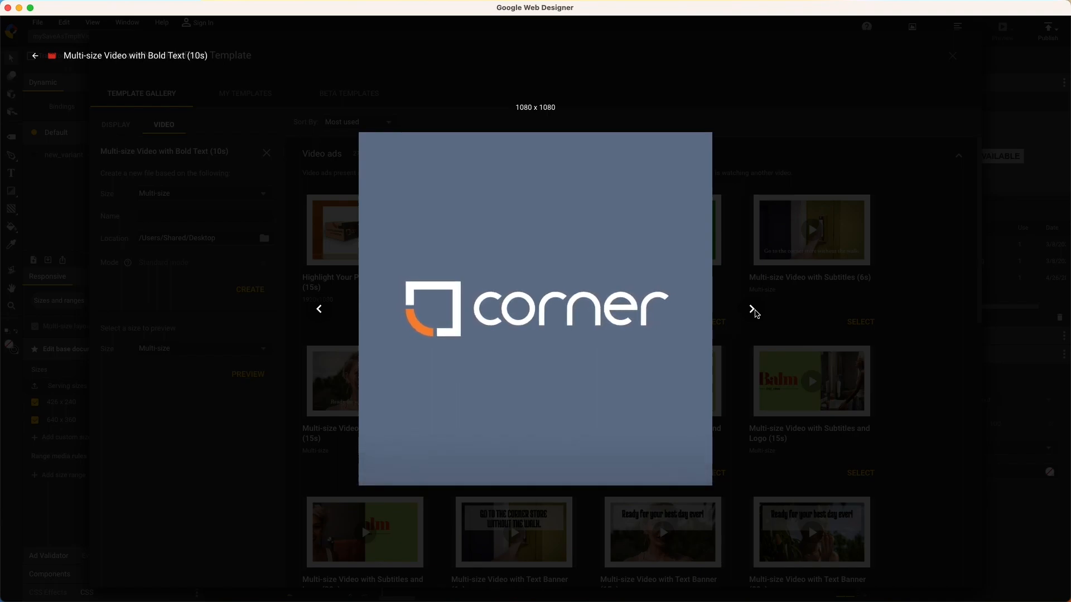
click(753, 310)
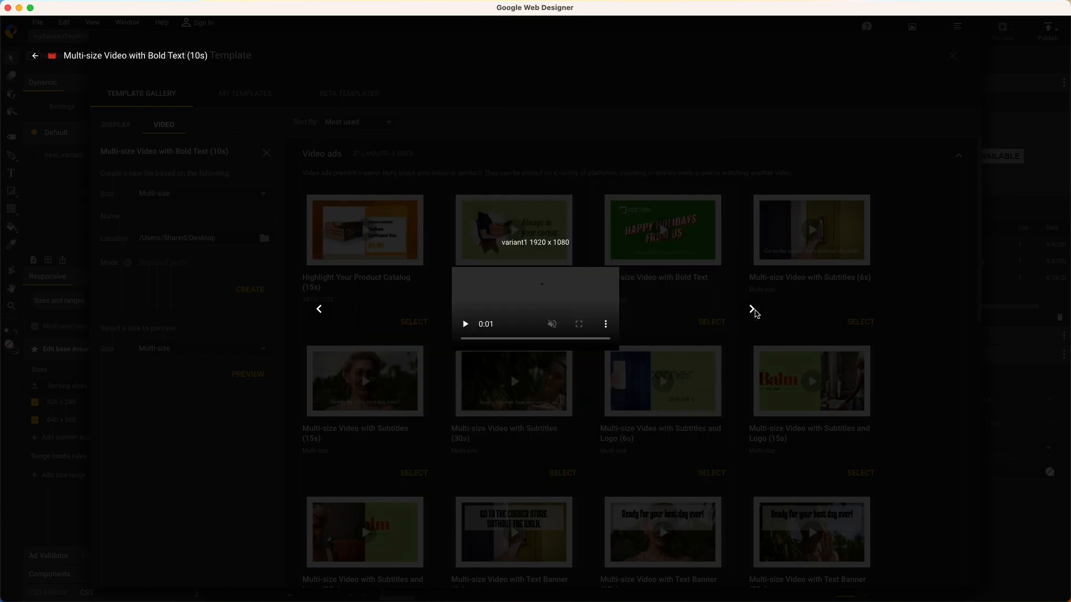
click(754, 311)
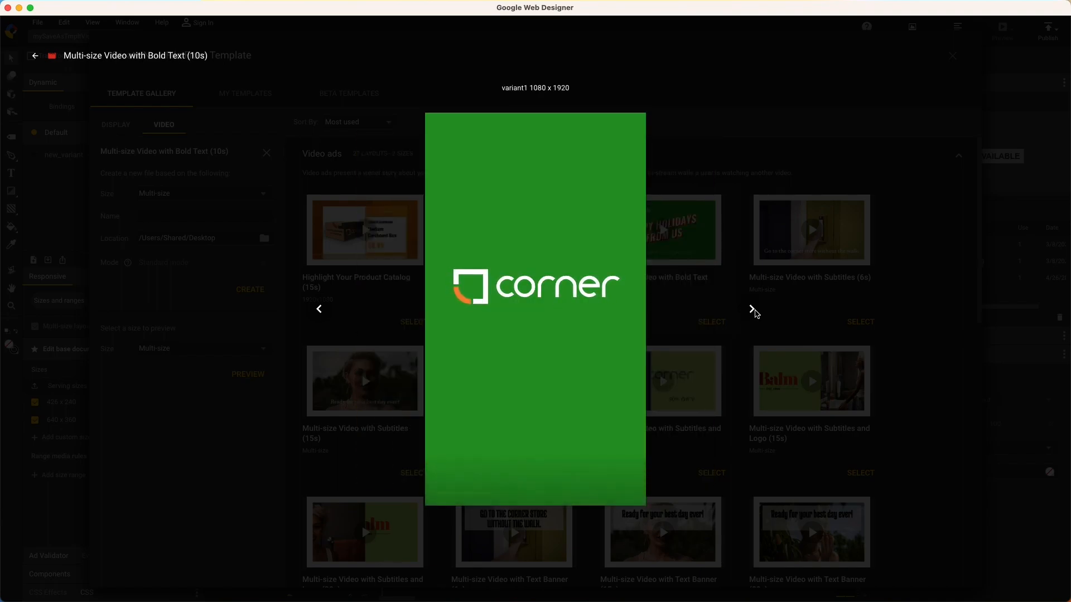
click(754, 311)
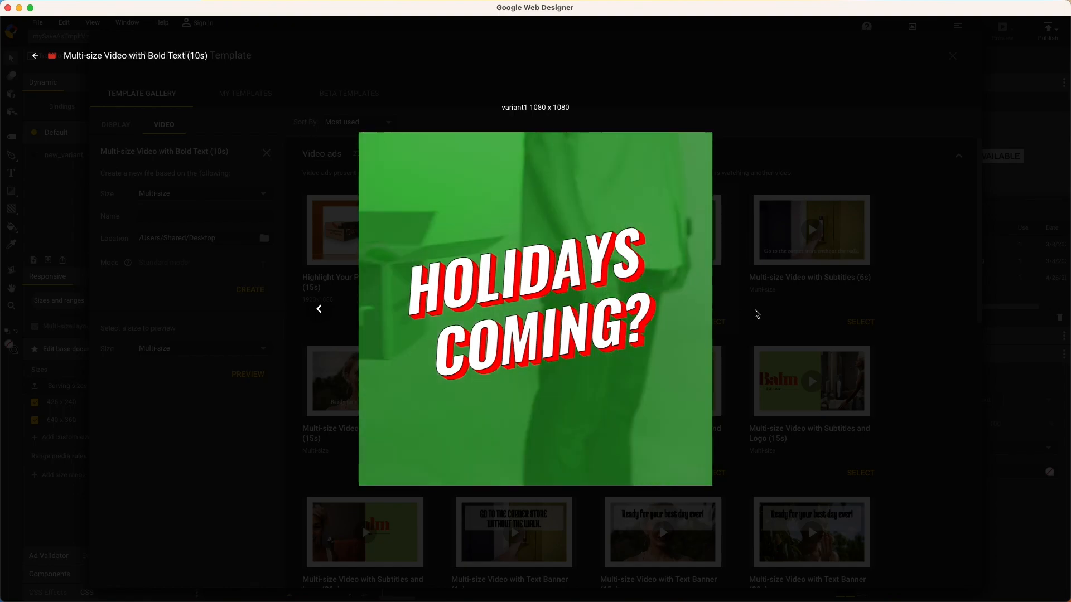
click(757, 314)
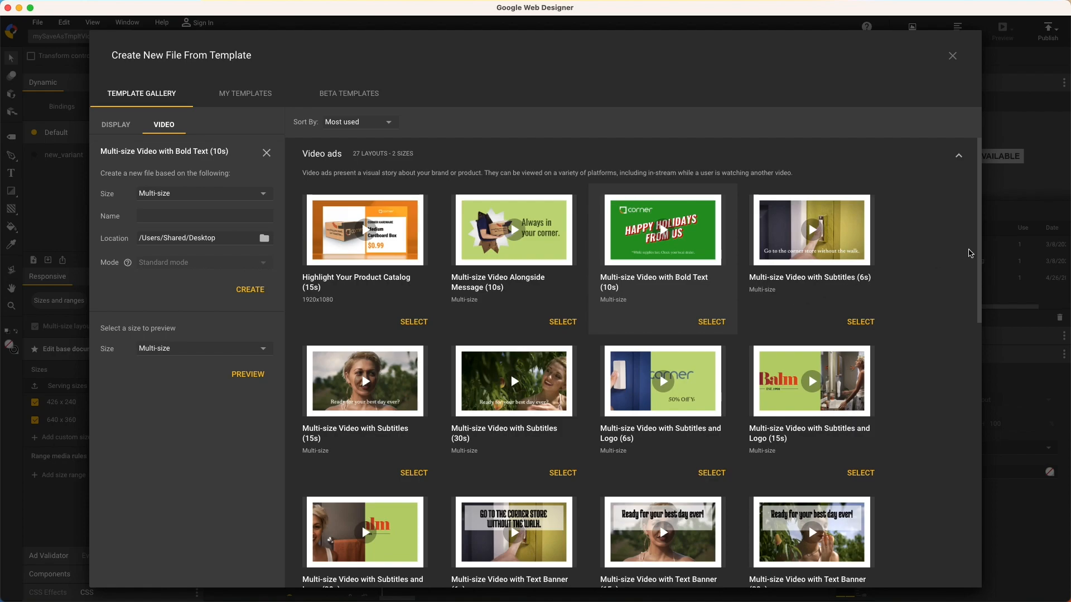
Create a 1920x1080 video file named demo1 from the Pan and Zoom (15s) template
drag(982, 248, 971, 535)
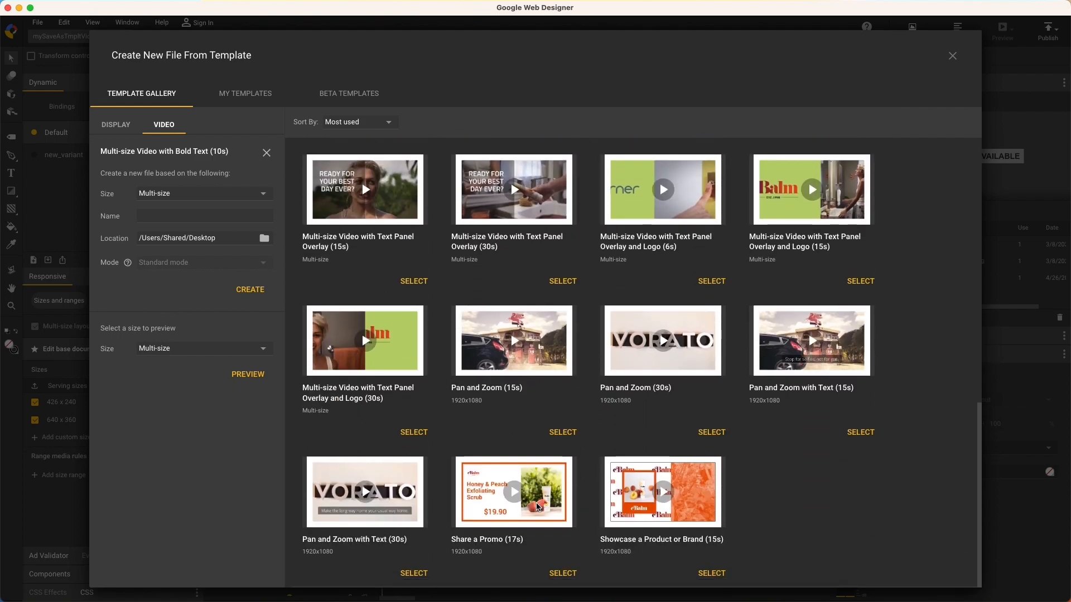
mouse_move(537, 507)
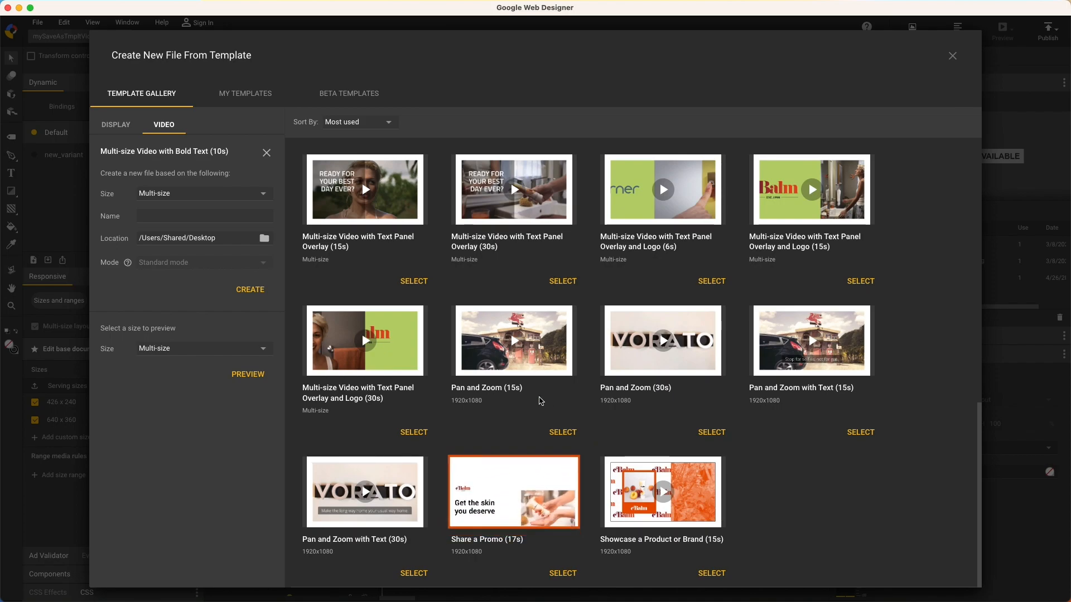
mouse_move(545, 215)
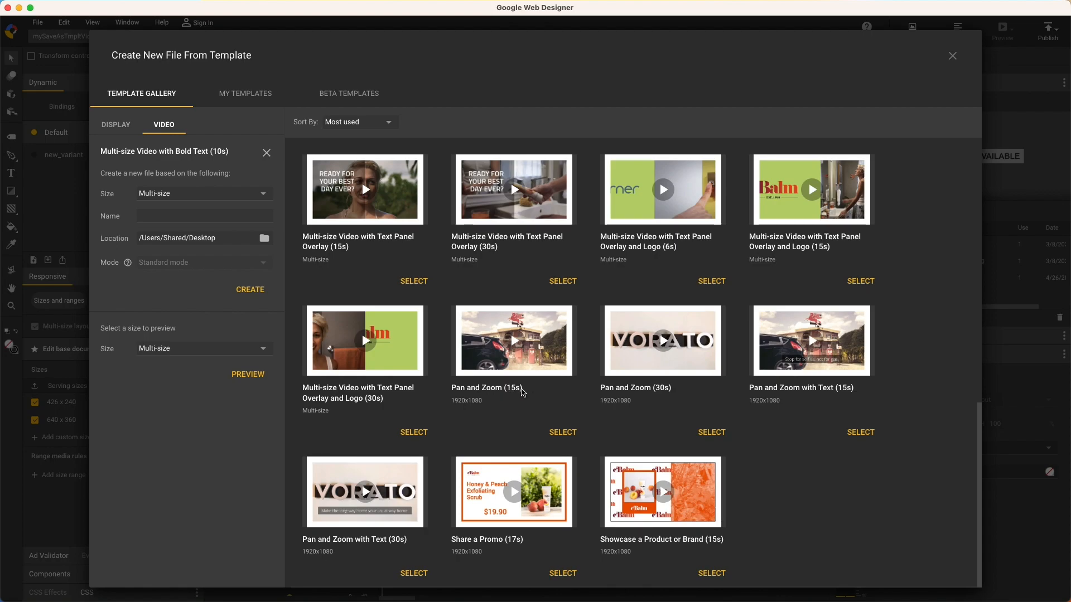
click(564, 434)
click(185, 217)
text(demo1)
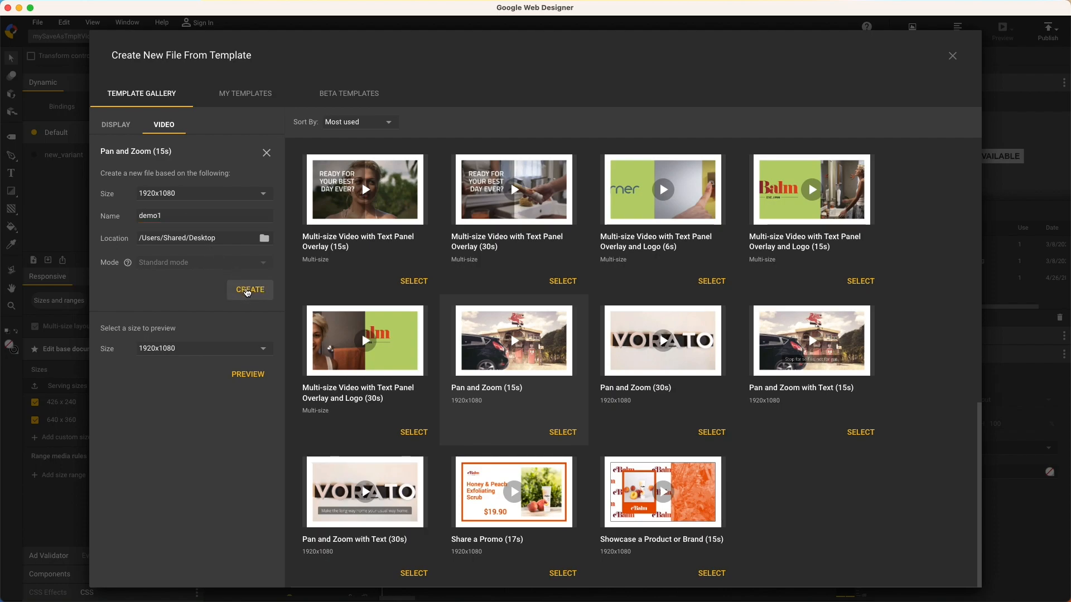
click(248, 291)
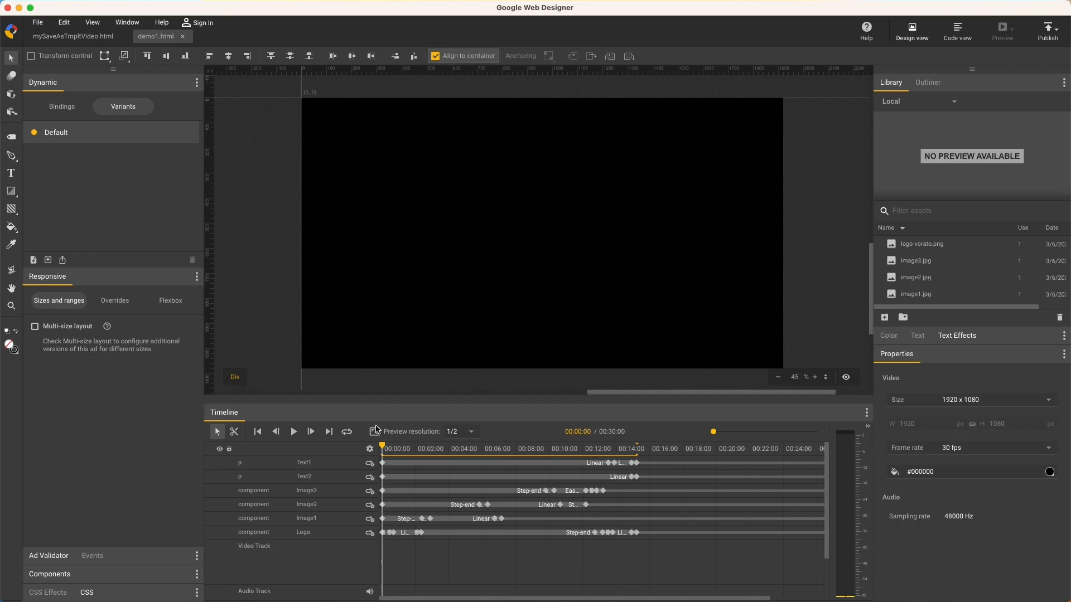
Import cbalm-logo.png, cbalm1.jpg, cbalm2.jpg and cbalm3.jpg into the project's asset library
mouse_move(381, 450)
mouse_down()
mouse_move(664, 450)
mouse_move(382, 449)
mouse_up()
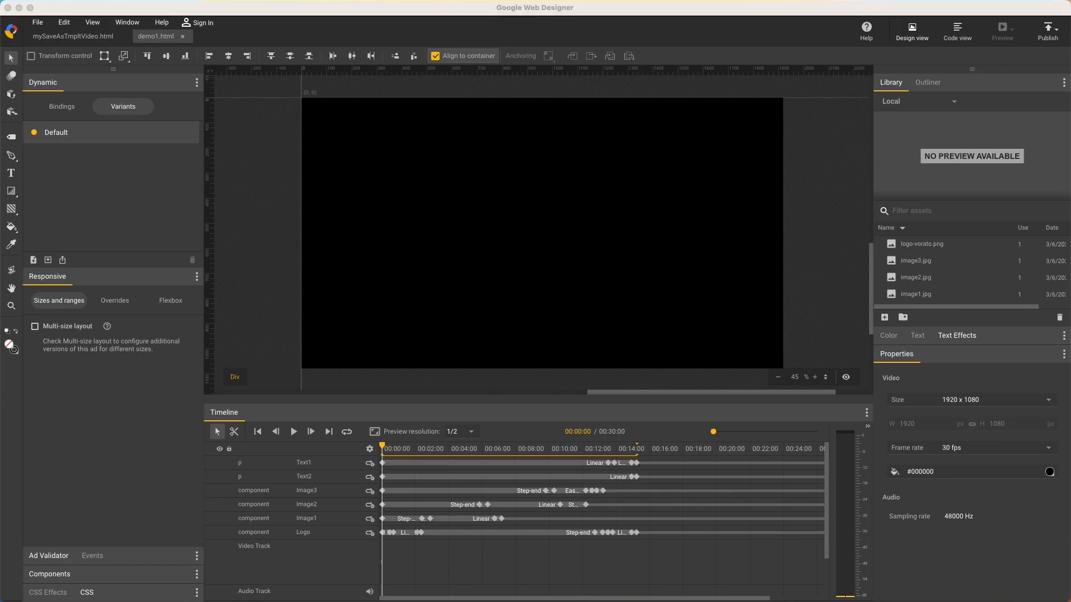
drag(206, 11, 983, 271)
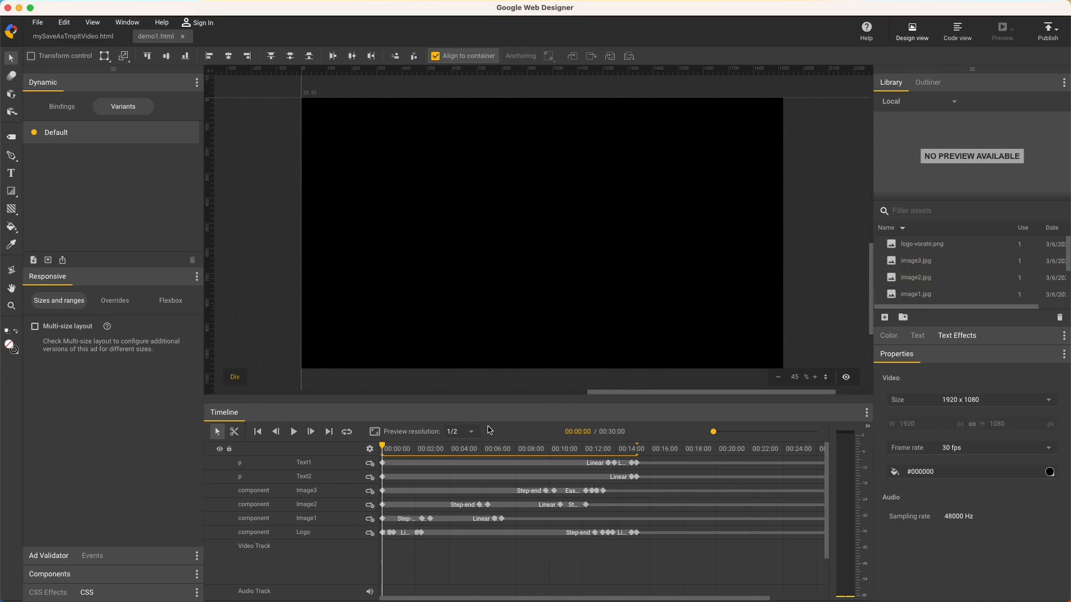
Move the playhead to 00:00:21 and swap the Logo element's image for assets/cbalm-logo.png
drag(384, 449, 396, 449)
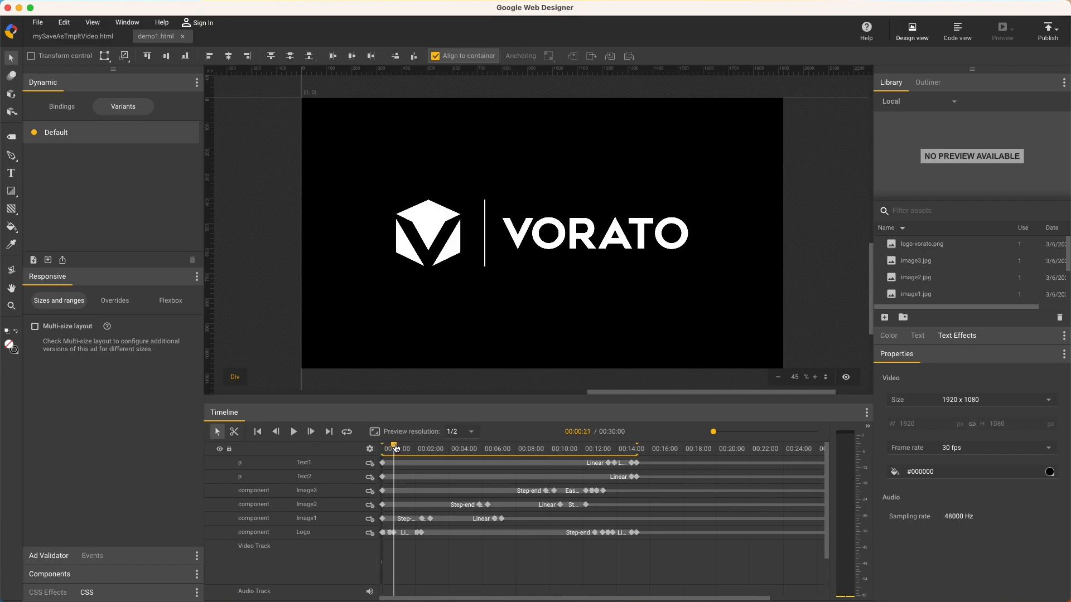
click(347, 534)
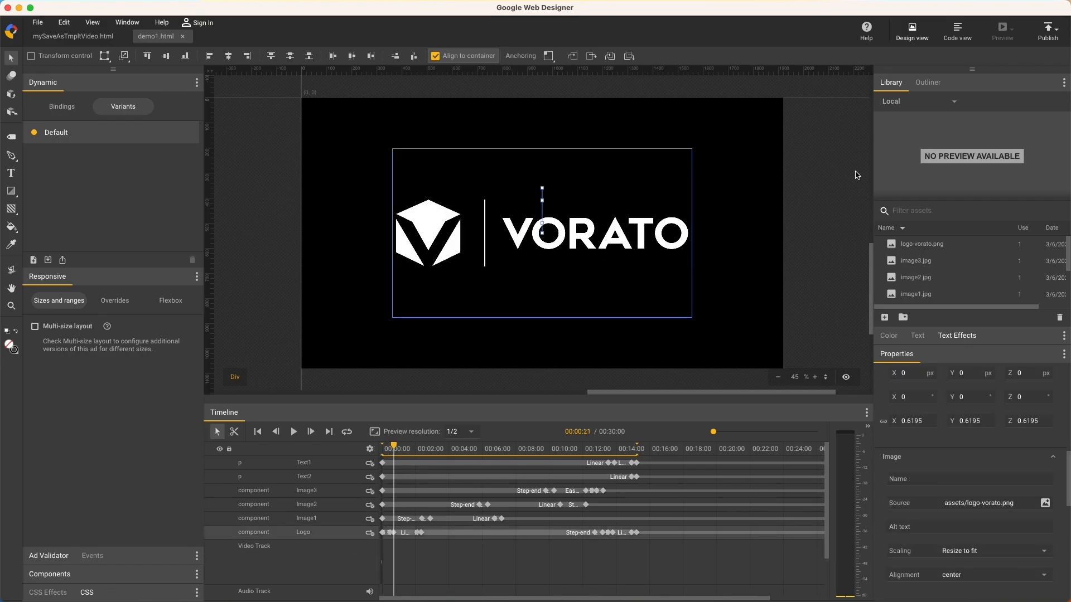
click(928, 84)
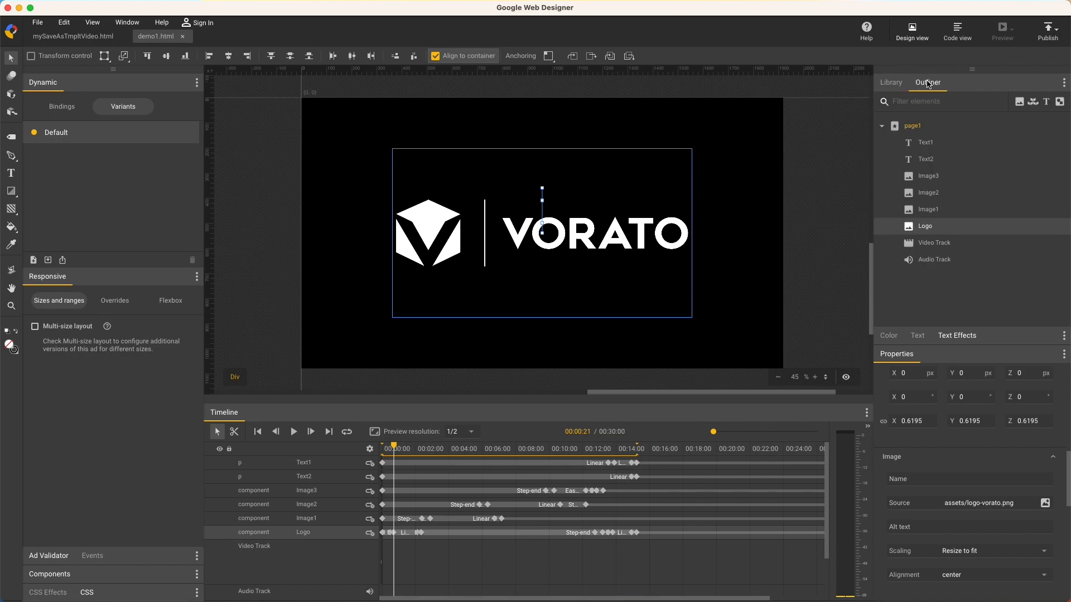
right_click(1060, 226)
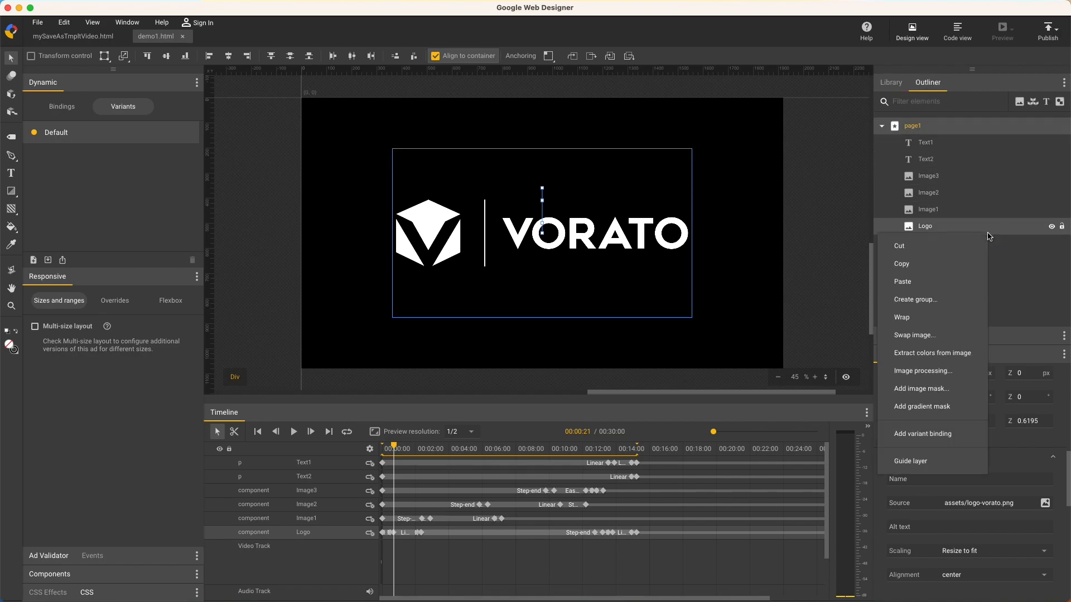
click(941, 338)
click(511, 313)
click(602, 418)
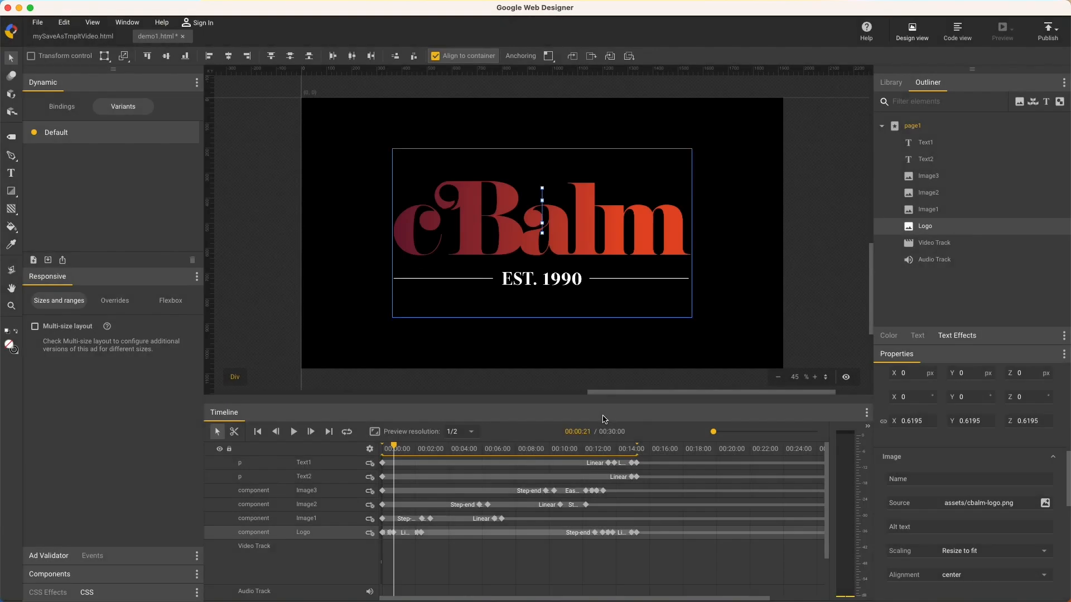
Move the playhead to 00:03:20 and hide the content that extends beyond the stage
drag(394, 450, 444, 447)
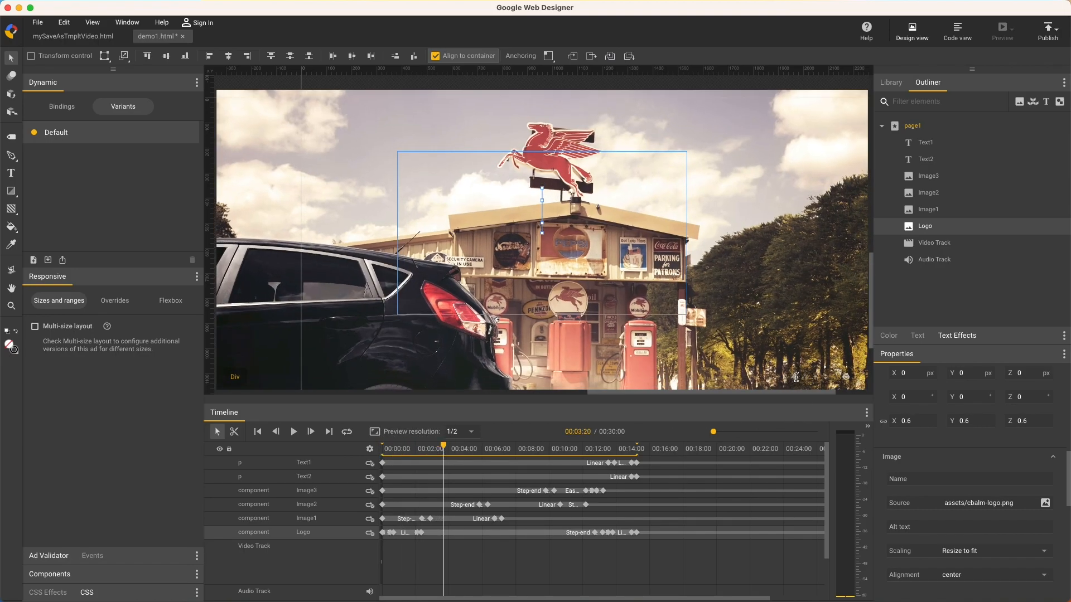
scroll(794, 376, down, 3)
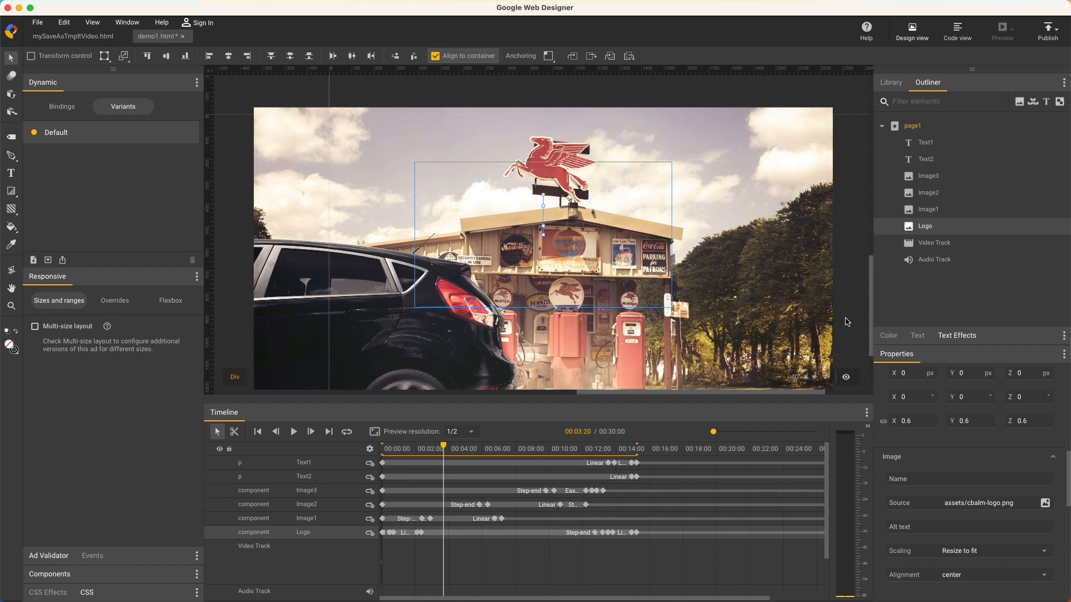
click(855, 349)
click(849, 380)
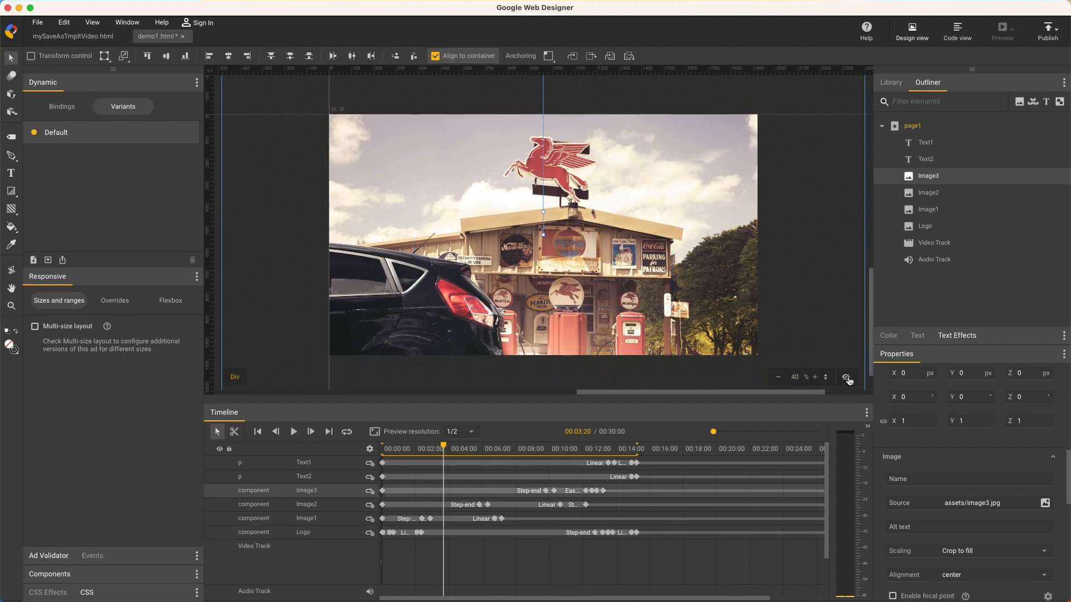
Swap the Image1 element's picture for assets/cbalm1.jpg
click(336, 519)
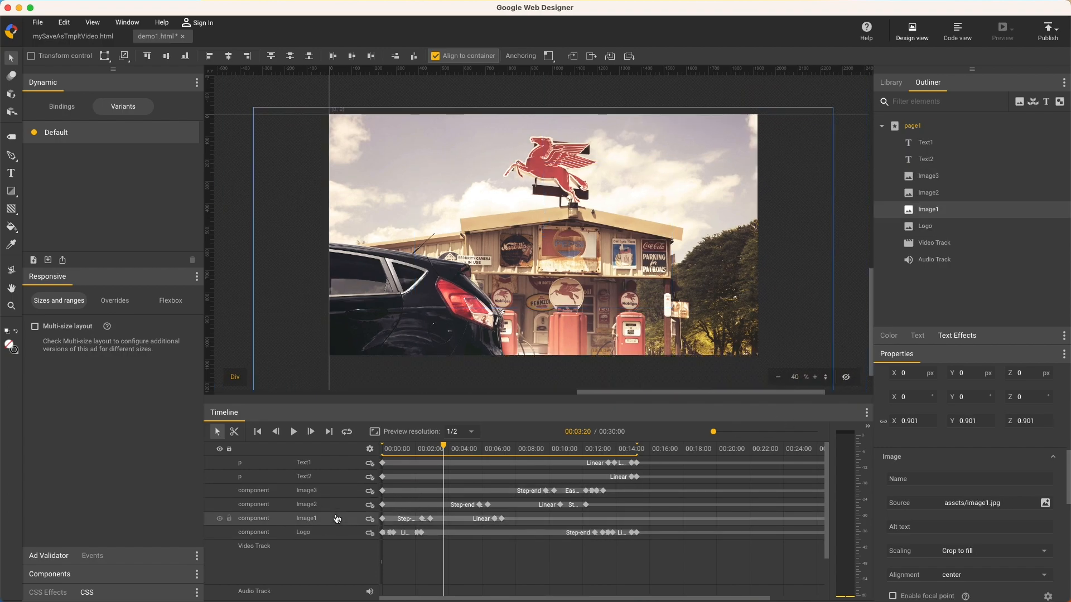
right_click(983, 215)
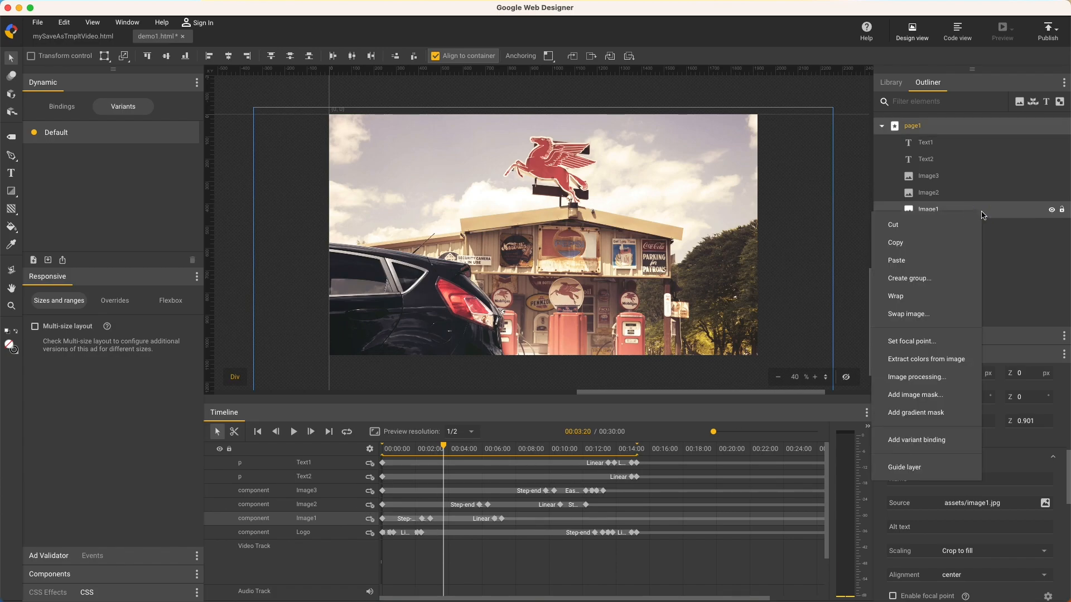
click(942, 314)
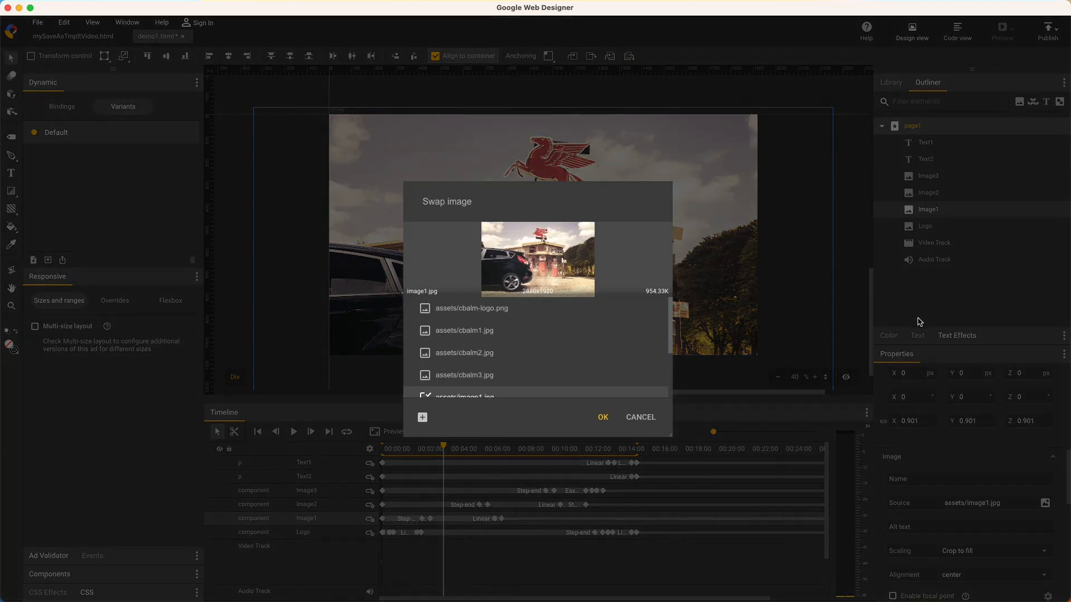
click(454, 333)
click(603, 418)
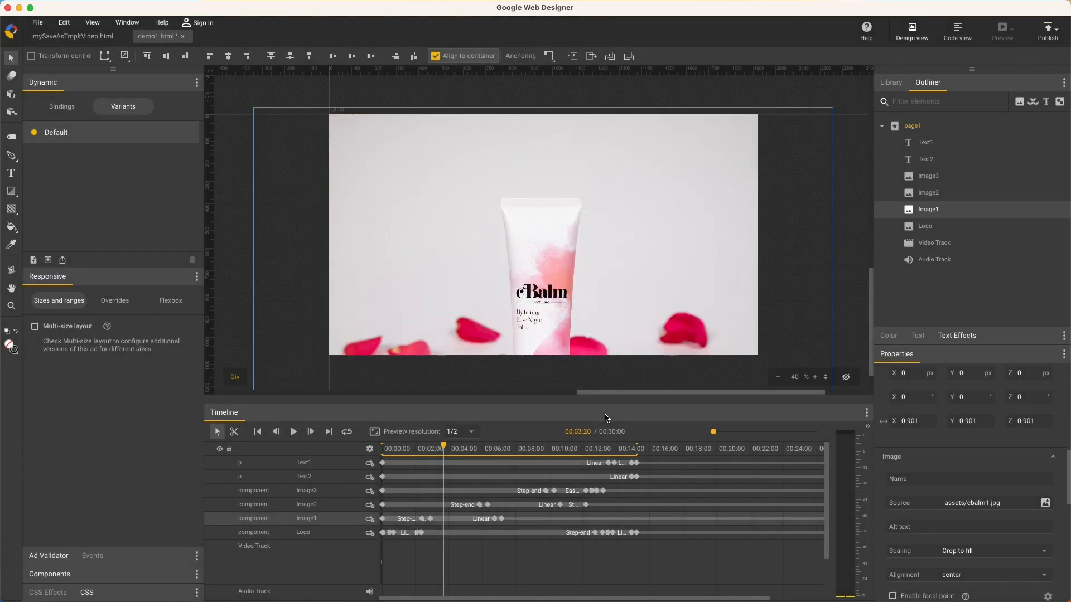
Swap the Image2 element's picture for assets/cbalm2.jpg
click(962, 194)
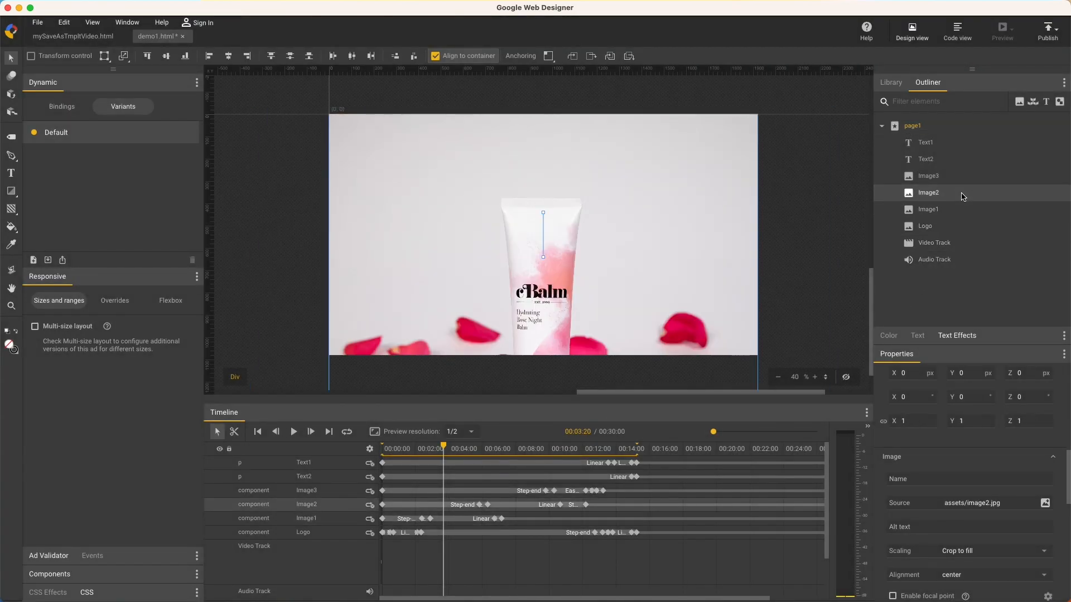
right_click(962, 194)
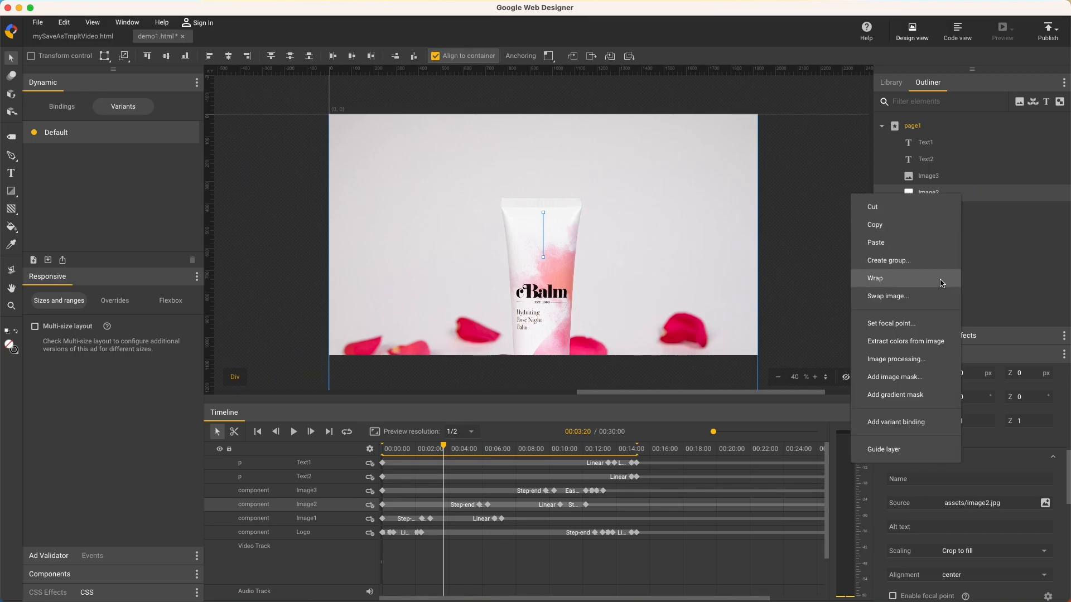
click(936, 296)
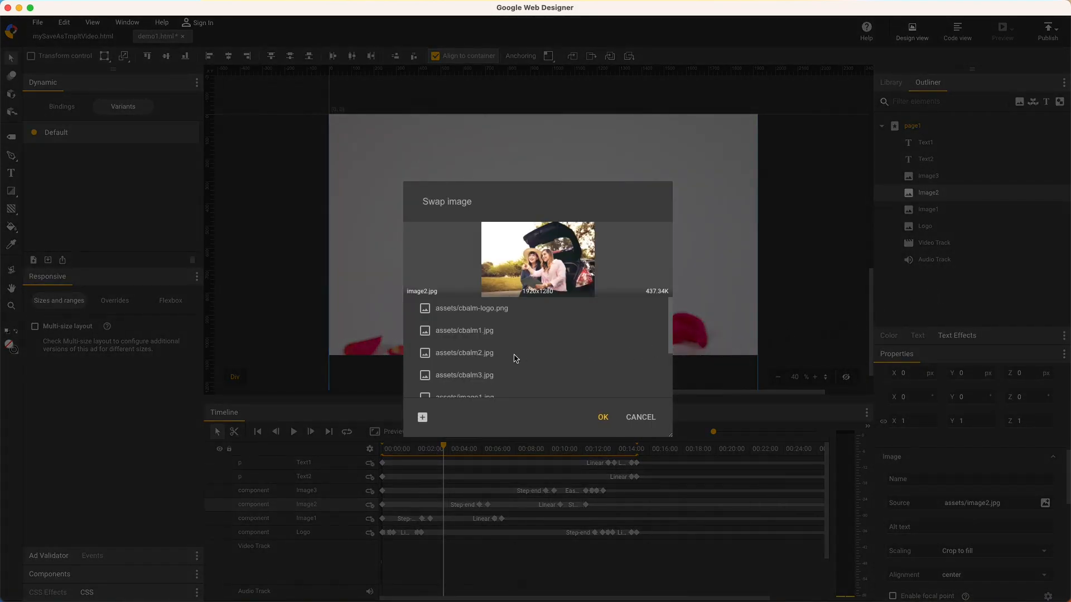
click(464, 353)
click(602, 417)
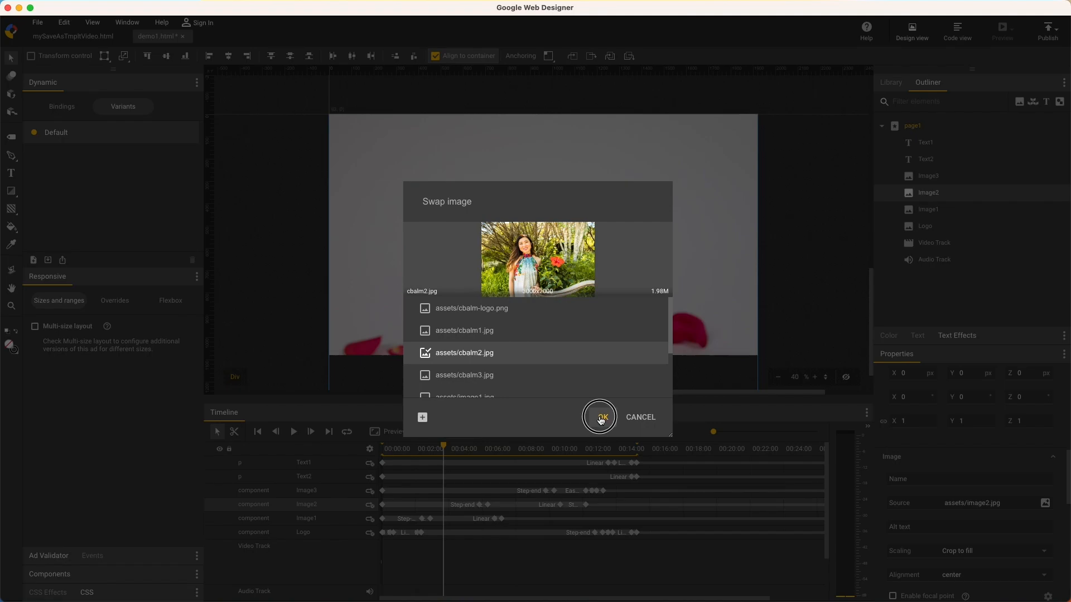
Set the Image3 element's source to cbalm3.jpg from the sample1 folder
click(980, 177)
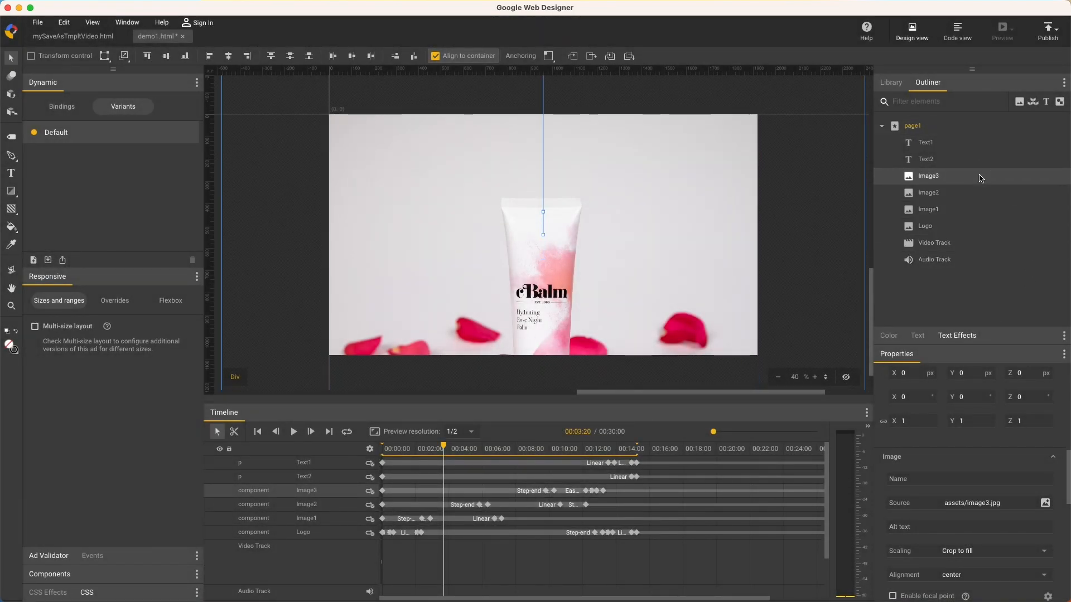
click(1045, 504)
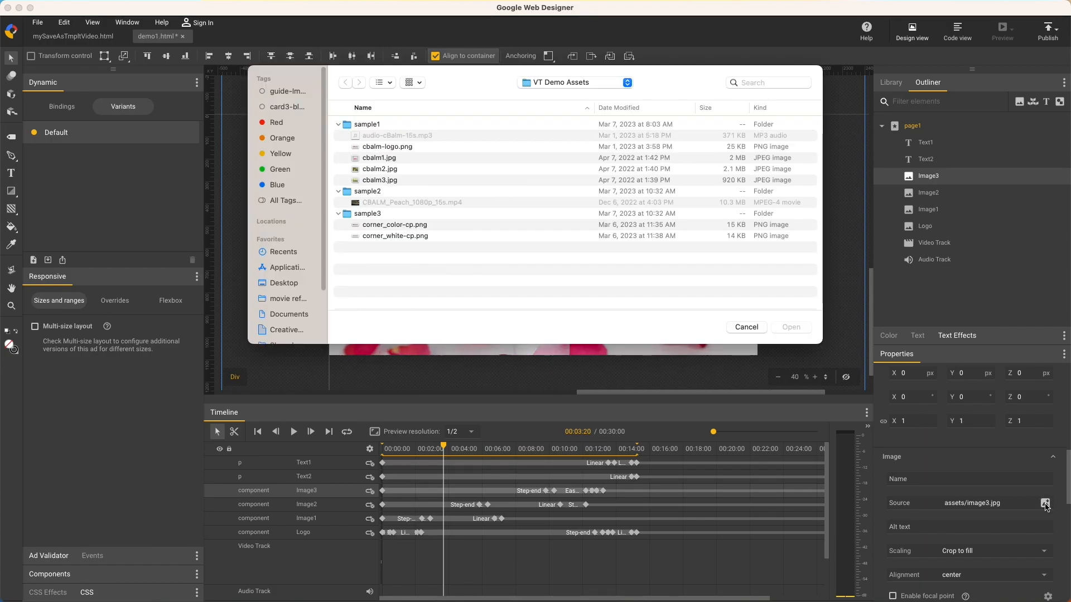
click(406, 180)
click(788, 328)
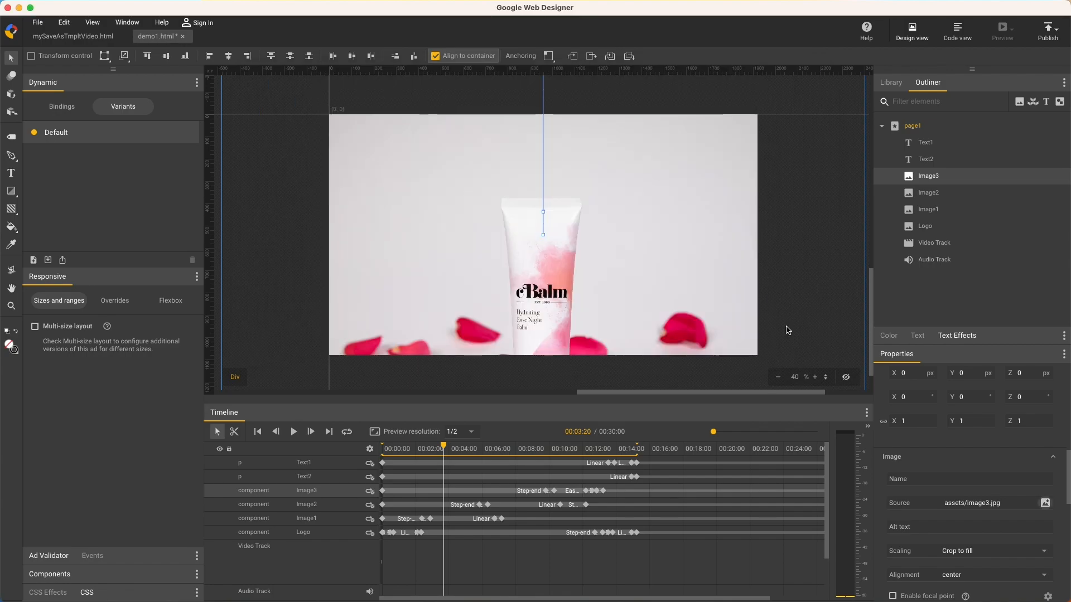
Move the playhead to 00:17:13 and delete the Text1 line "Where to next?"
drag(447, 449, 676, 464)
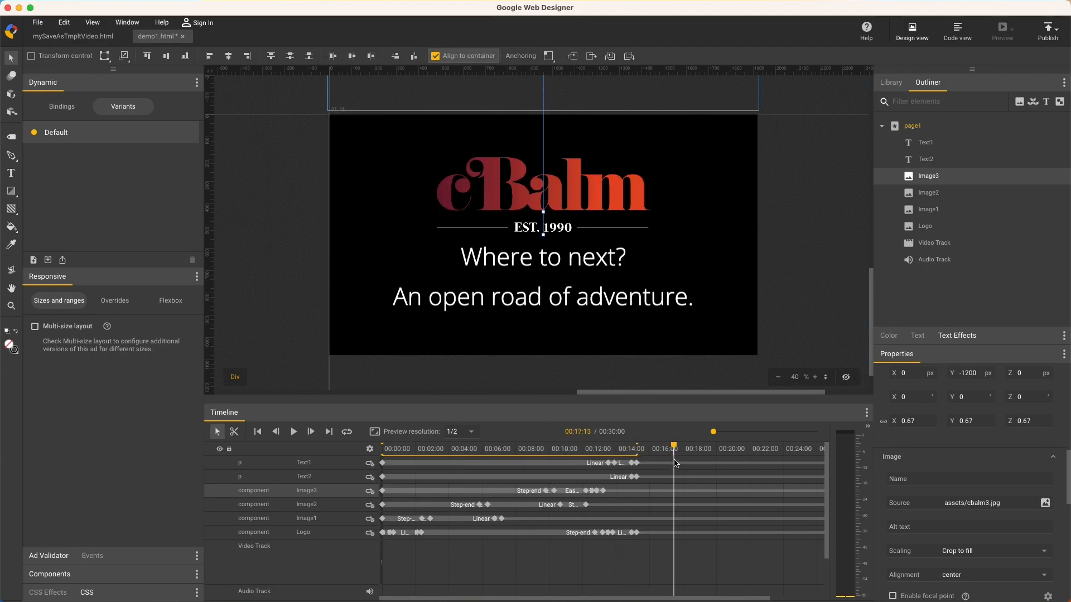
click(600, 263)
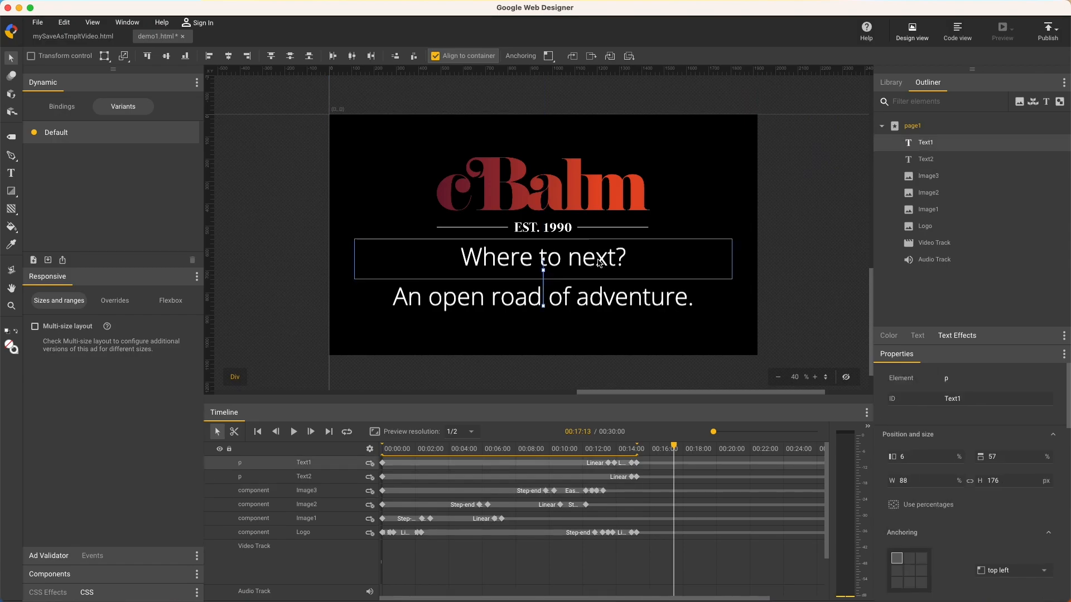
key(Delete)
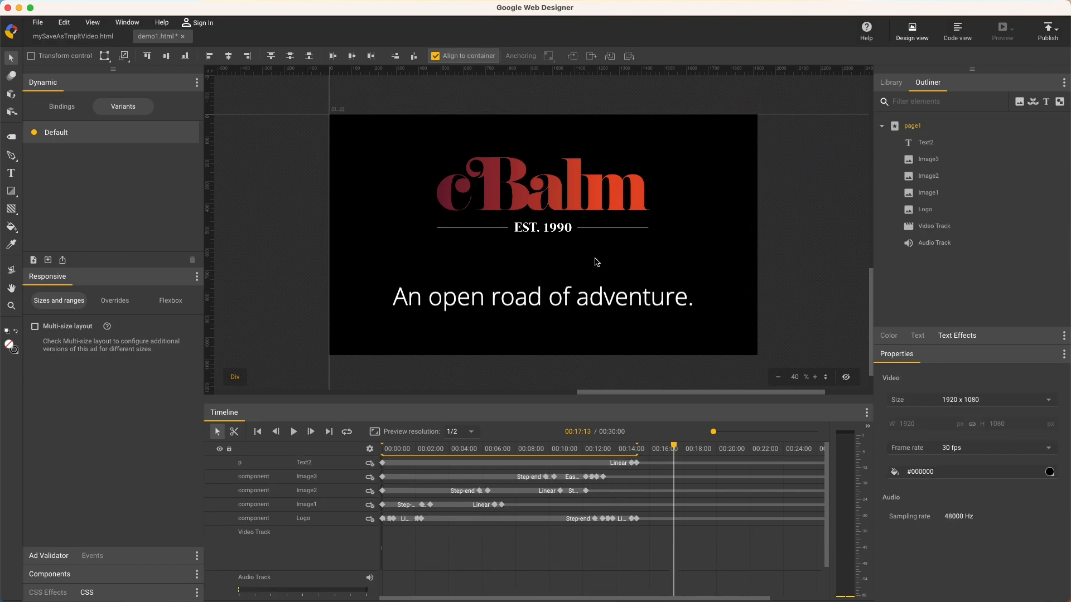
Replace the Text2 wording with "All about face."
click(15, 177)
click(539, 301)
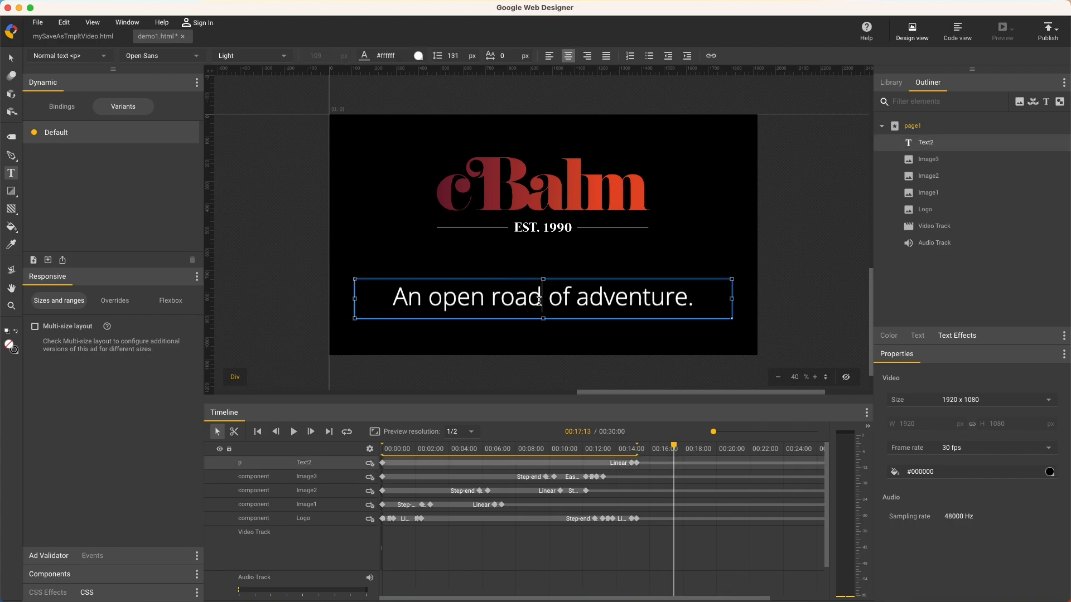
triple_click(539, 301)
text(All about face.)
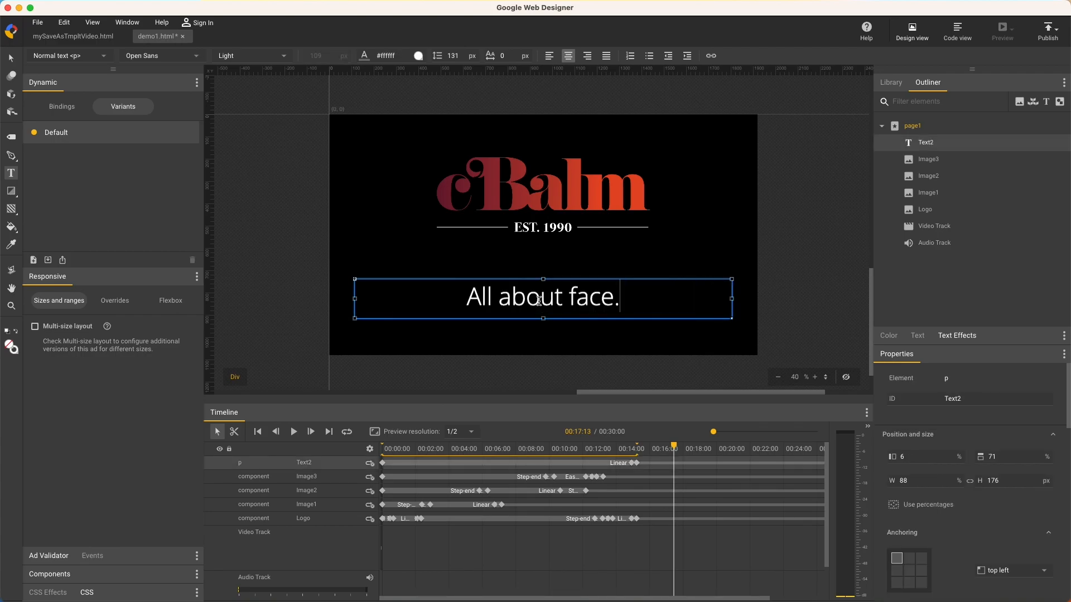
click(280, 260)
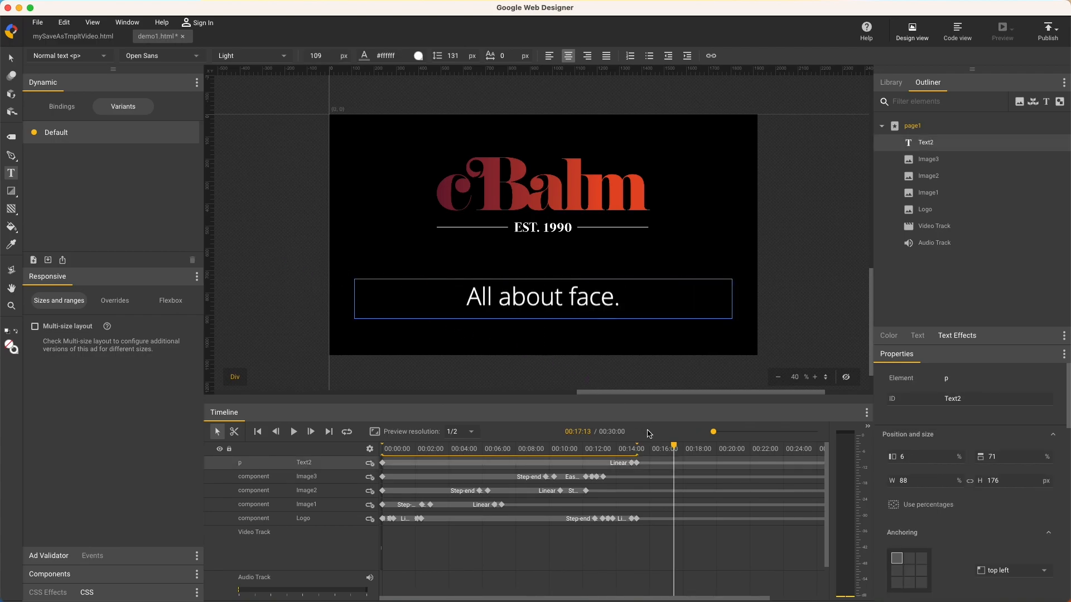
Return the playhead to 00:00:00 and add audio-cBalm-15s.mp3 to the audio track from the start of the timeline
drag(673, 451, 380, 449)
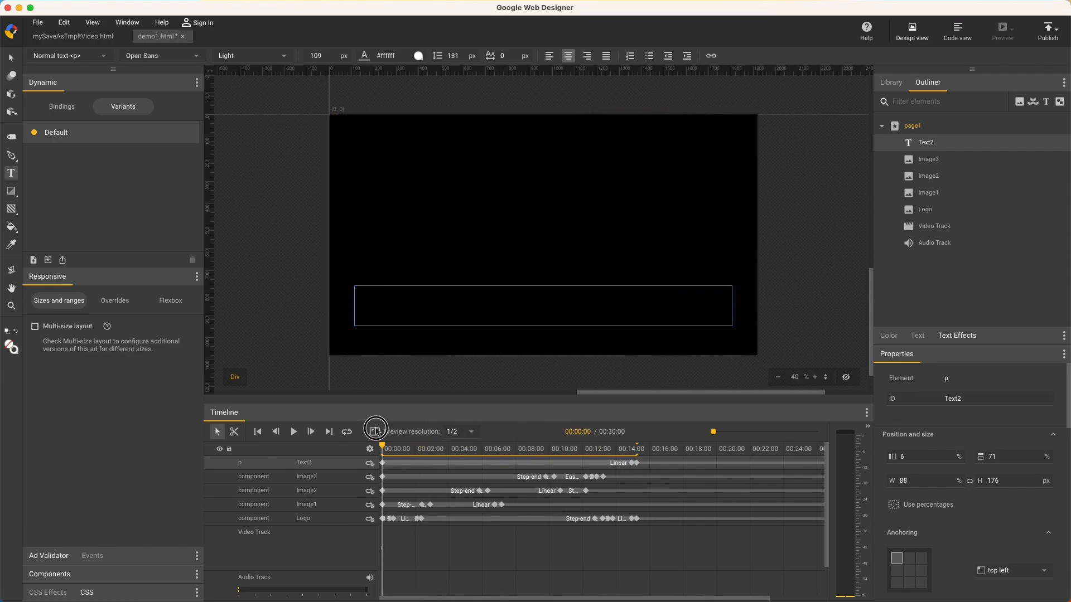
click(304, 582)
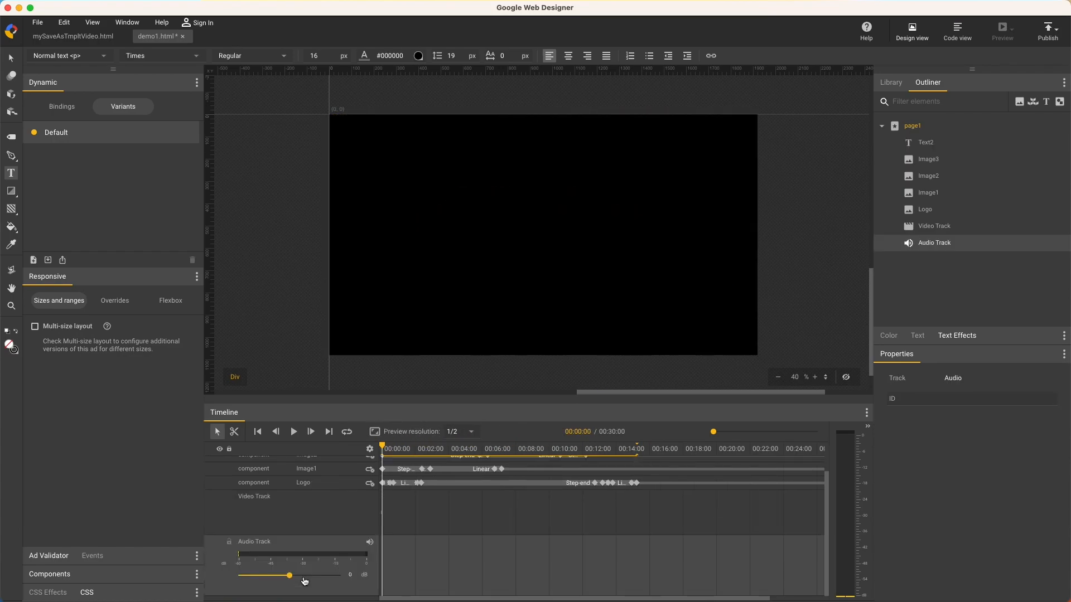
drag(257, 45, 484, 209)
Play the customised video from start to finish to check its images, text and audio
click(293, 435)
click(293, 435)
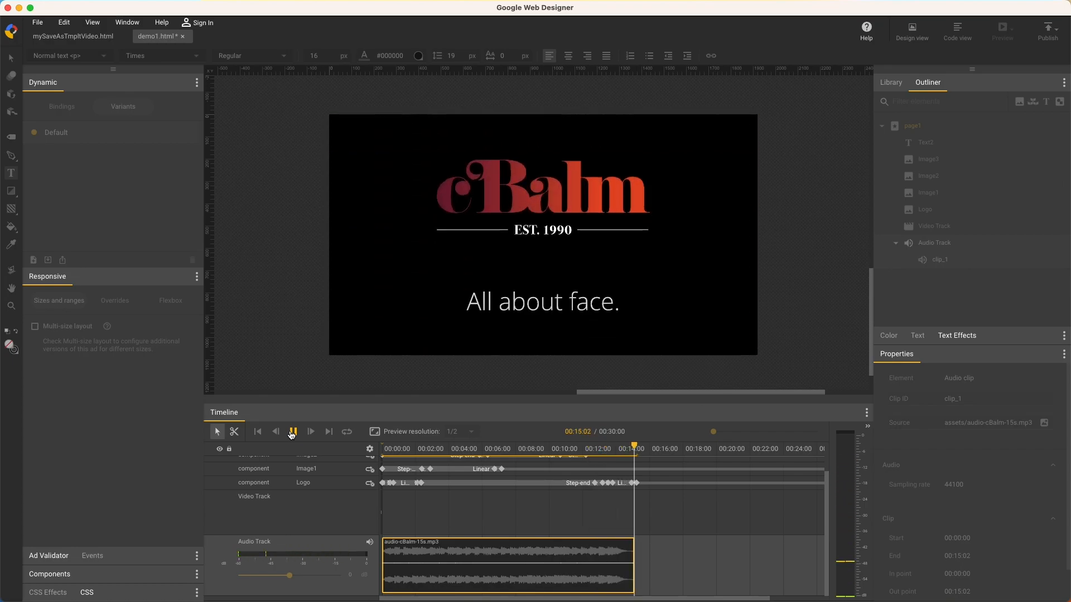
click(293, 432)
Create a file named demo2 from the Multi-size Video with Text Panel Overlay (6s) template
click(37, 22)
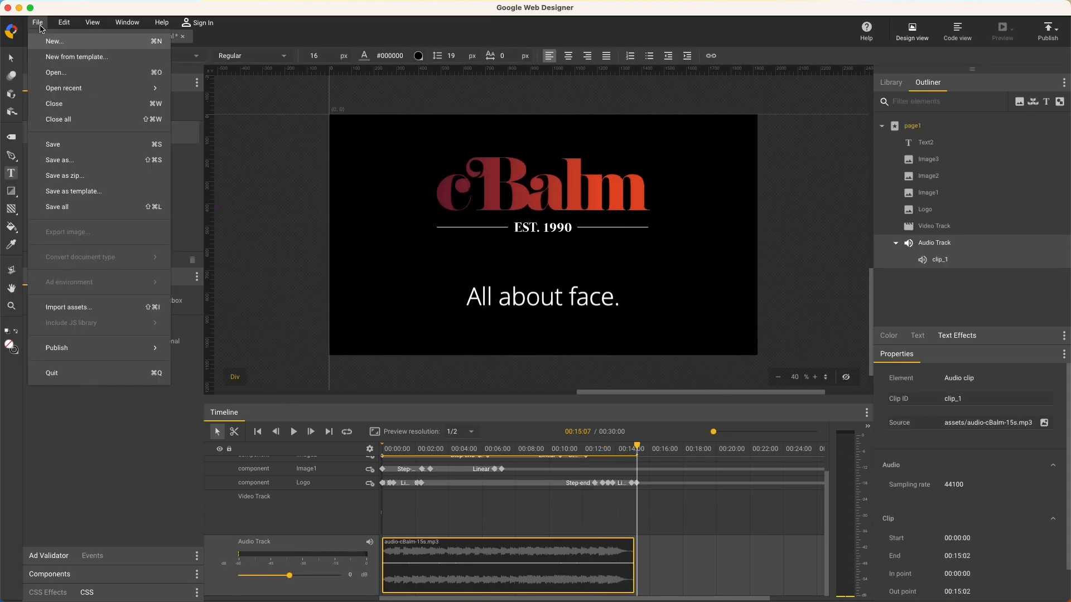
click(76, 57)
scroll(893, 363, down, 6)
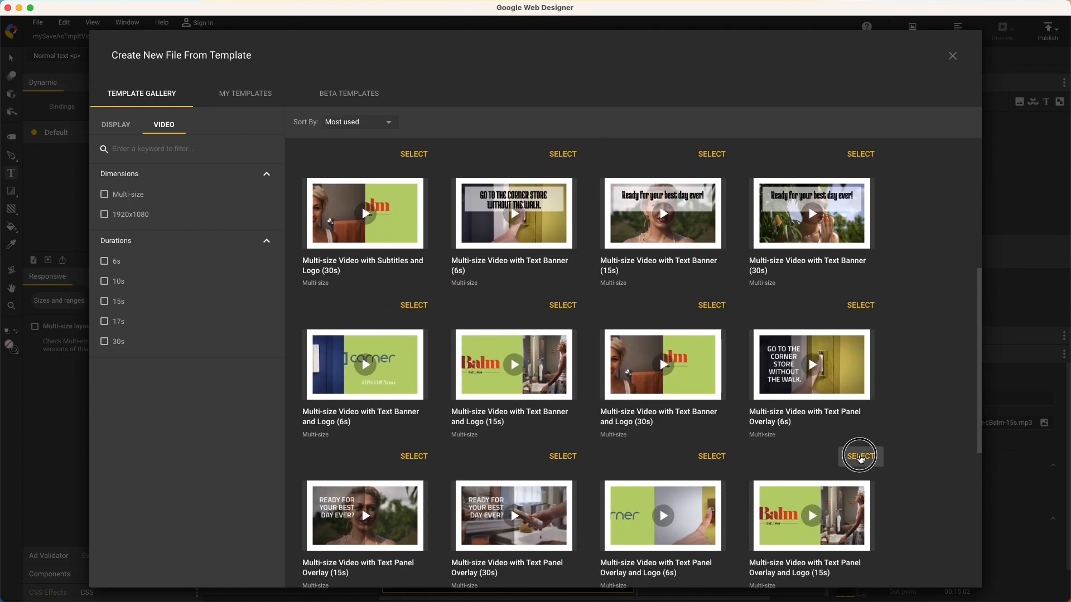
click(859, 455)
click(178, 217)
text(demo2)
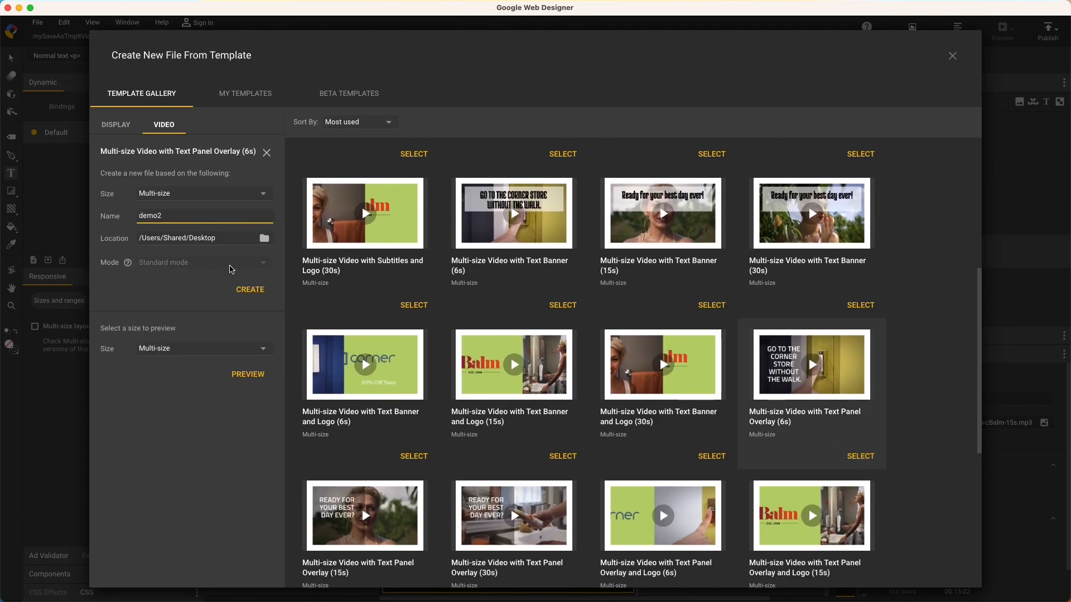
click(262, 297)
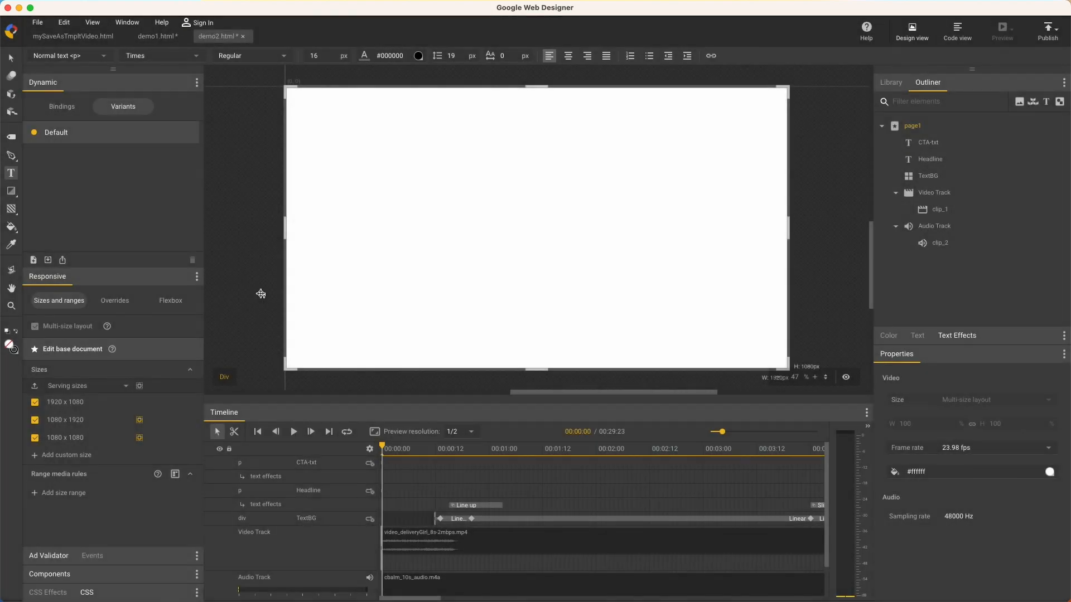
Replace the source of the clip on the video track with CBALM_Peach_1080p_15s.mp4 from the sample2 folder
drag(720, 433, 714, 433)
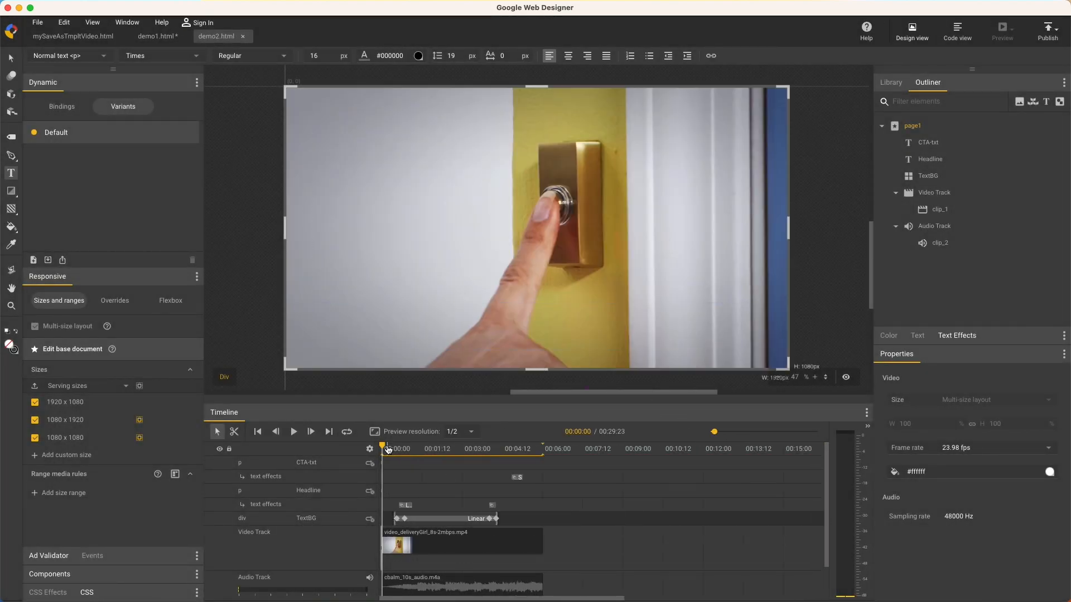
mouse_move(385, 449)
mouse_down()
mouse_move(561, 449)
mouse_move(382, 449)
mouse_up()
click(494, 553)
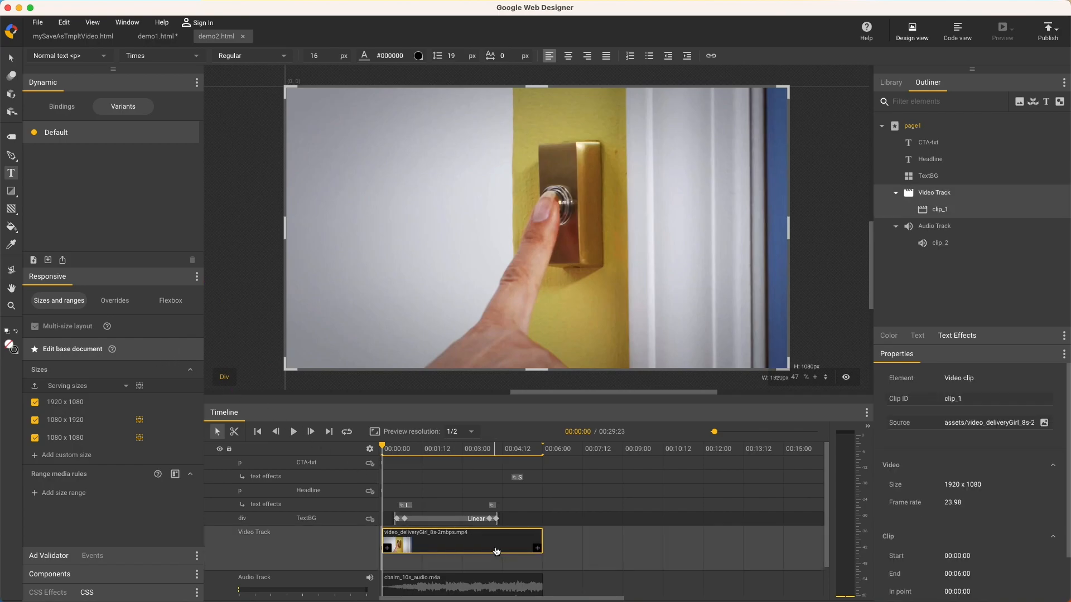
click(1043, 423)
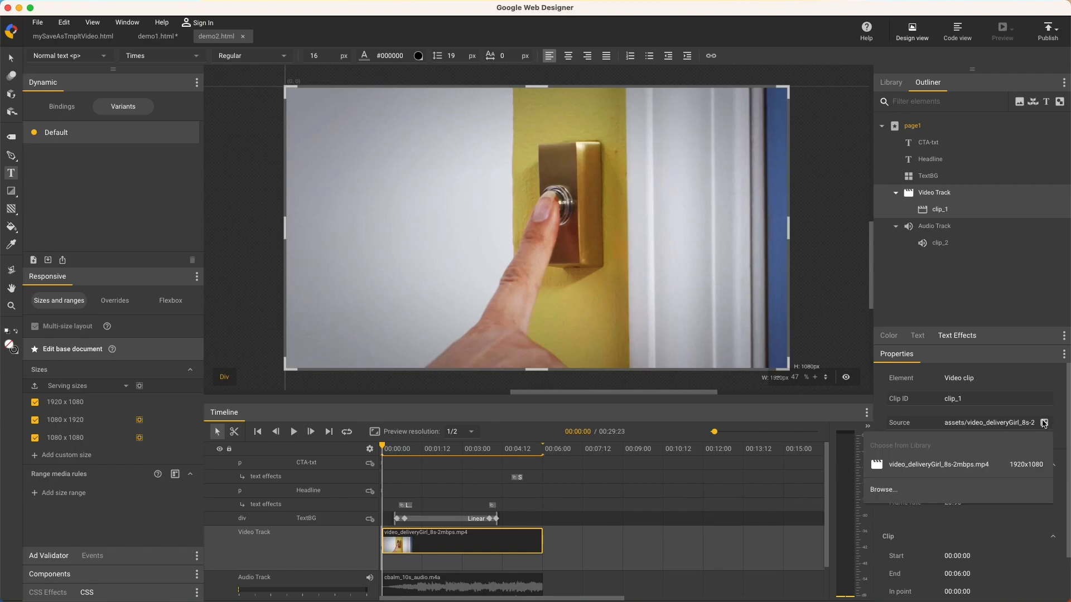
click(879, 491)
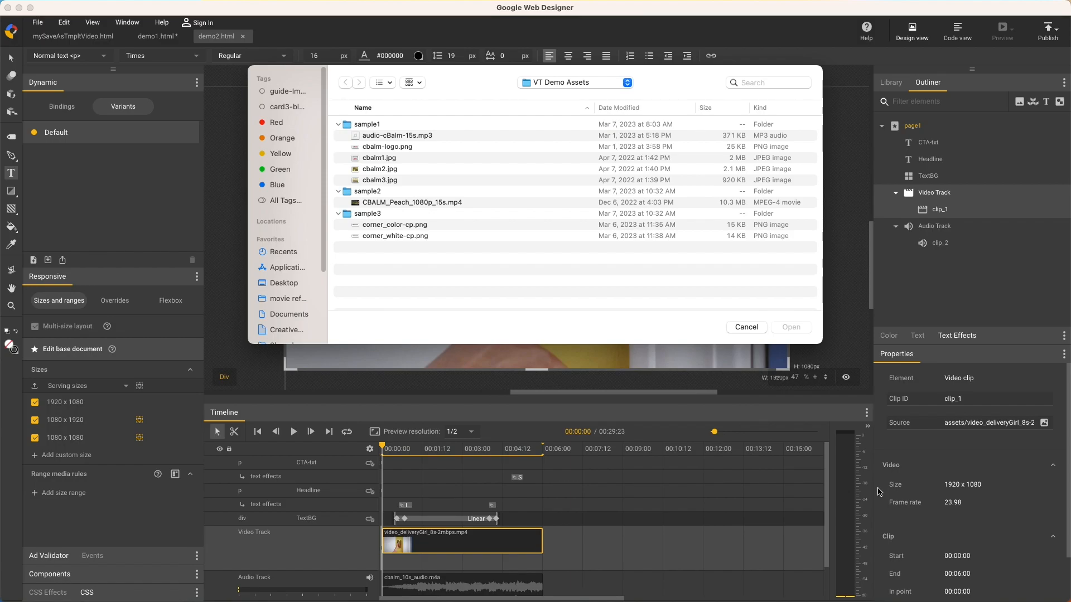
click(448, 204)
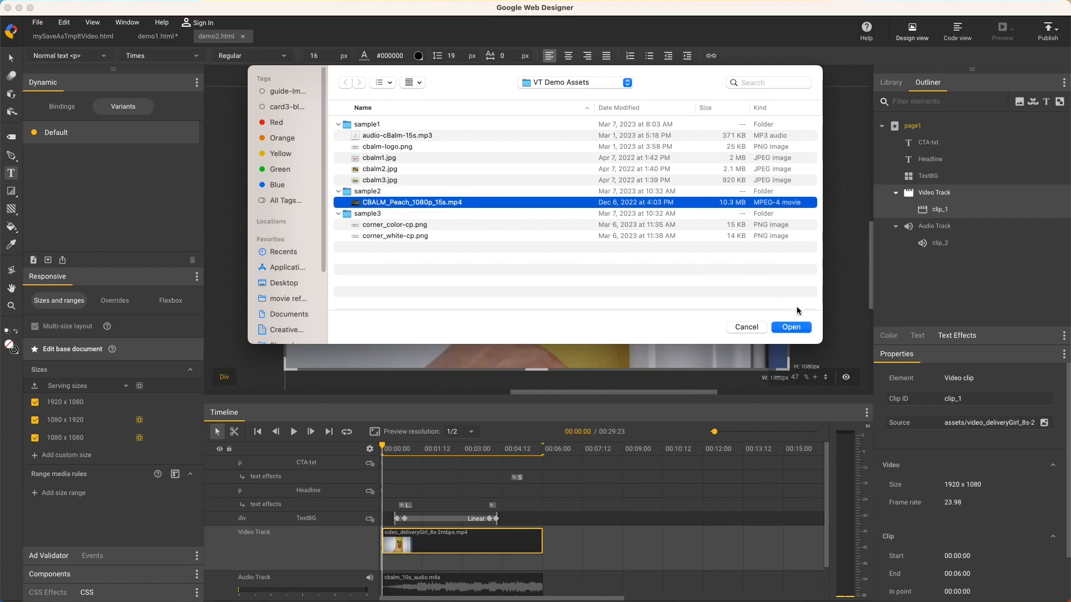
click(802, 328)
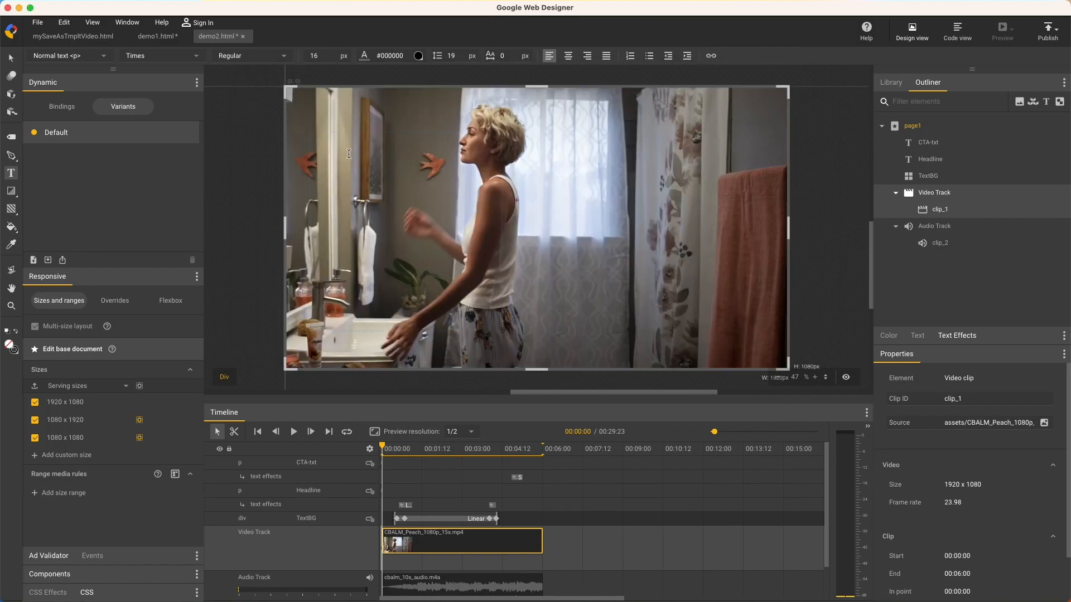
Extend the video clip to its full length, ending at 00:15:13, and move the playhead to 00:12:15
click(10, 57)
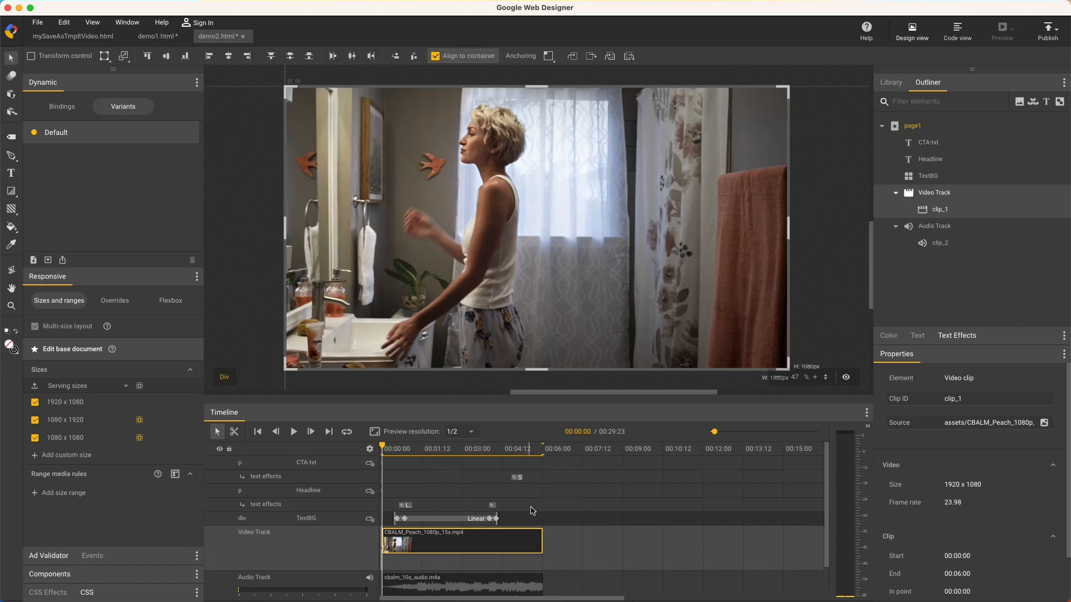
drag(542, 540, 827, 537)
drag(383, 450, 718, 473)
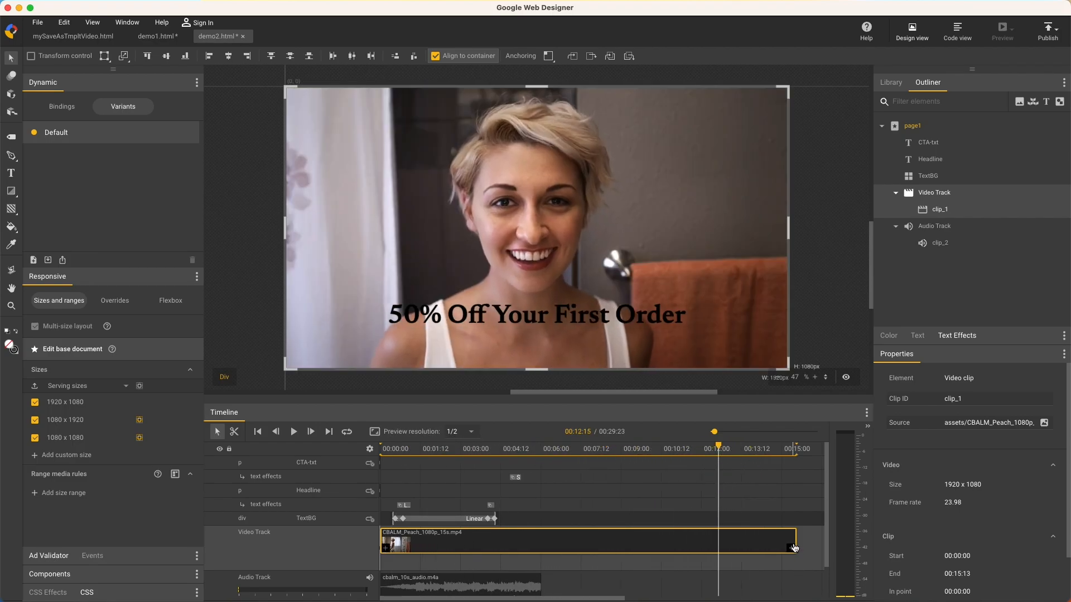
Trim the clip to the six seconds from in point 00:06:15 up to 00:12:15, and return the playhead to 00:00:00
drag(795, 541, 719, 541)
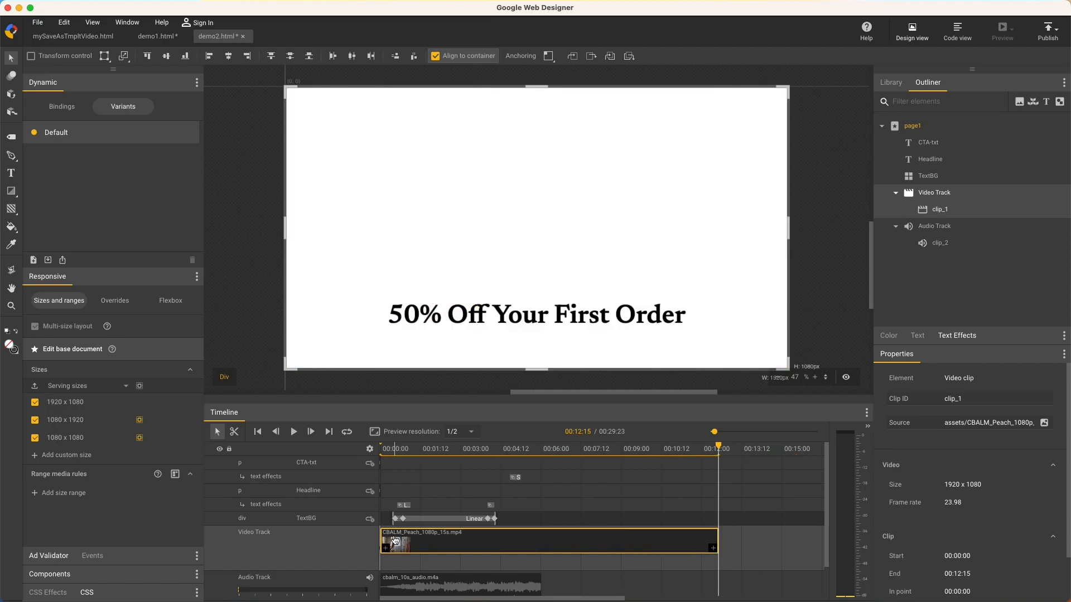
mouse_move(385, 541)
mouse_down()
mouse_move(677, 541)
mouse_move(383, 539)
mouse_up()
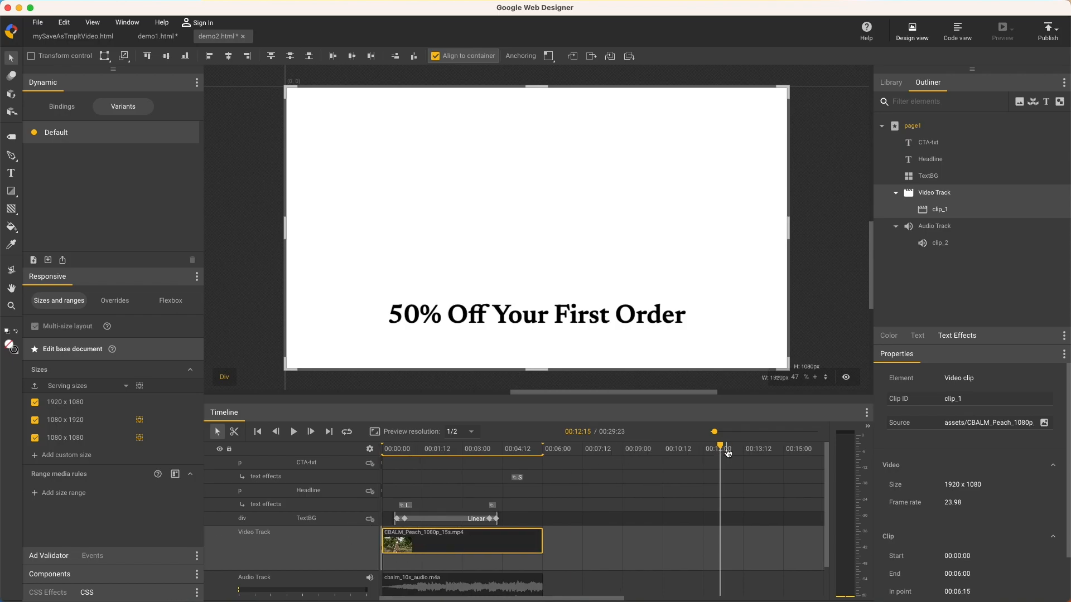
drag(722, 446, 366, 478)
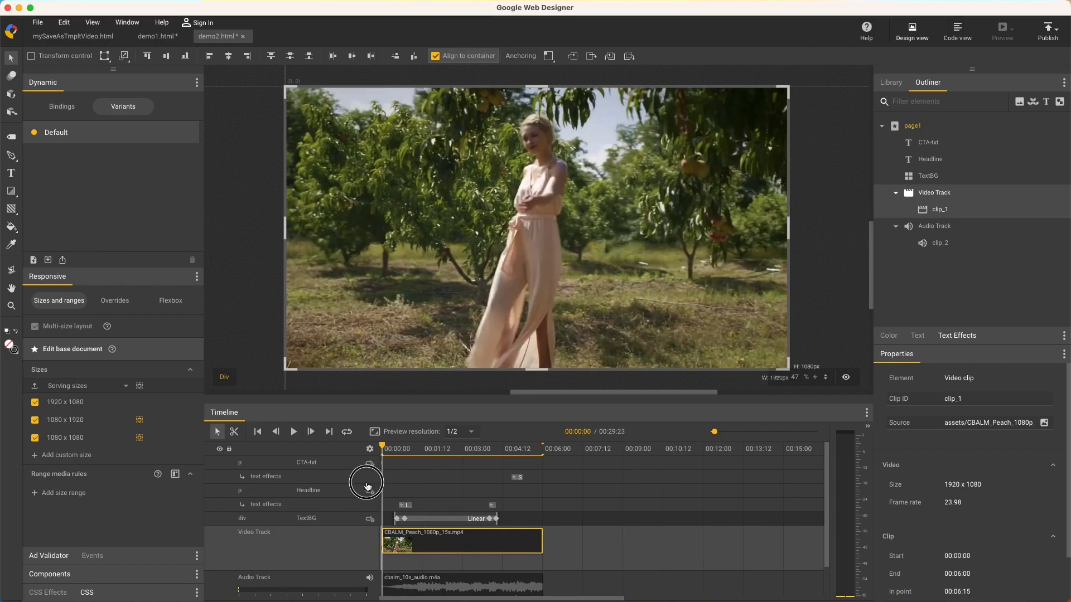
Examine how the video and call-to-action text fit the 1080 x 1080 and 1080 x 1920 sizes at 00:05:11
click(92, 438)
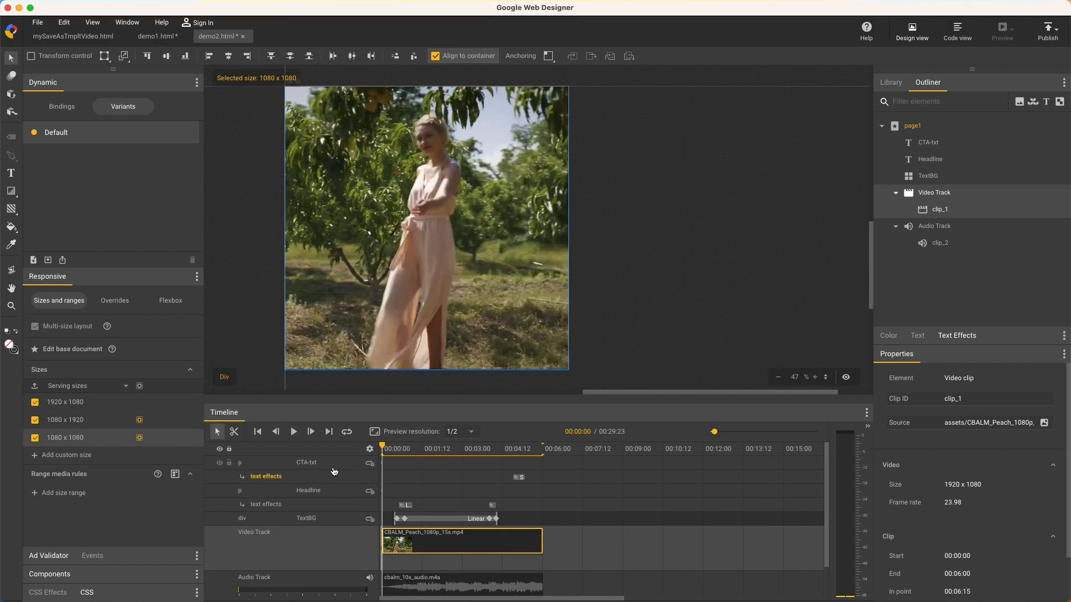
drag(385, 450, 528, 444)
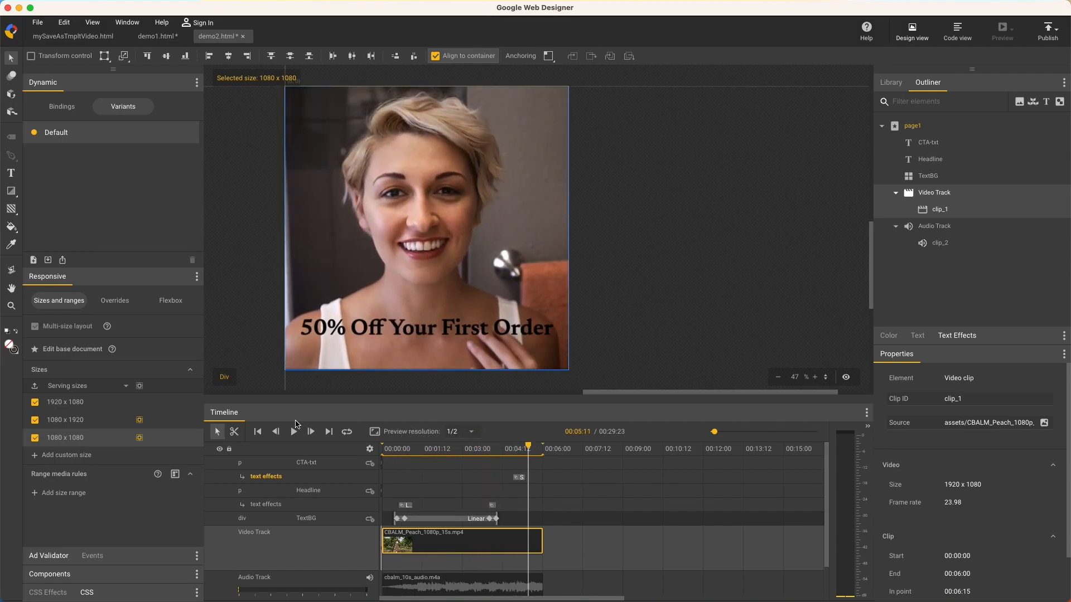
click(112, 420)
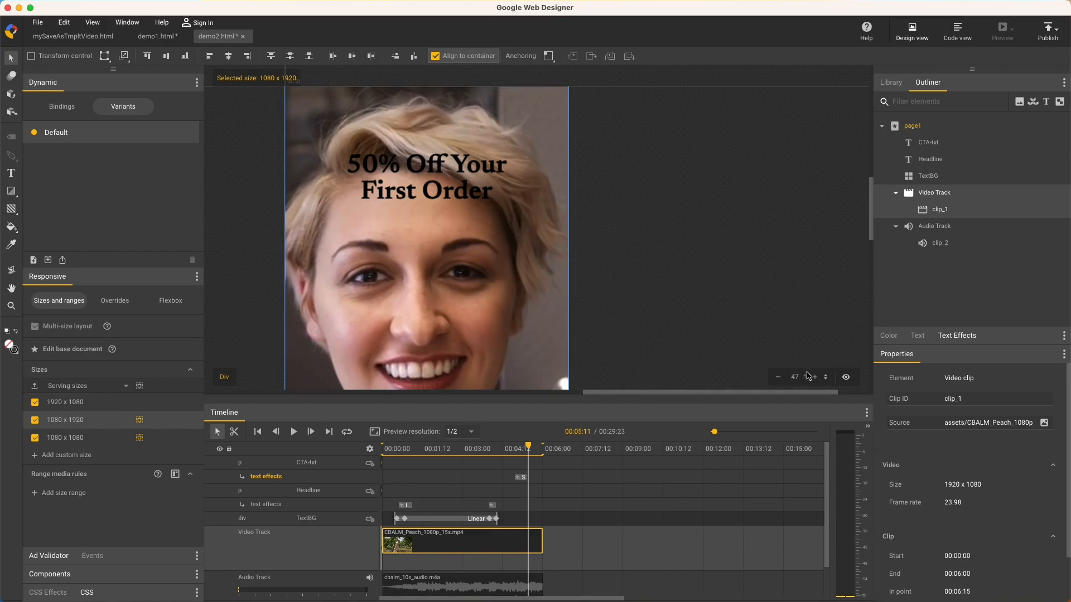
scroll(795, 377, down, 12)
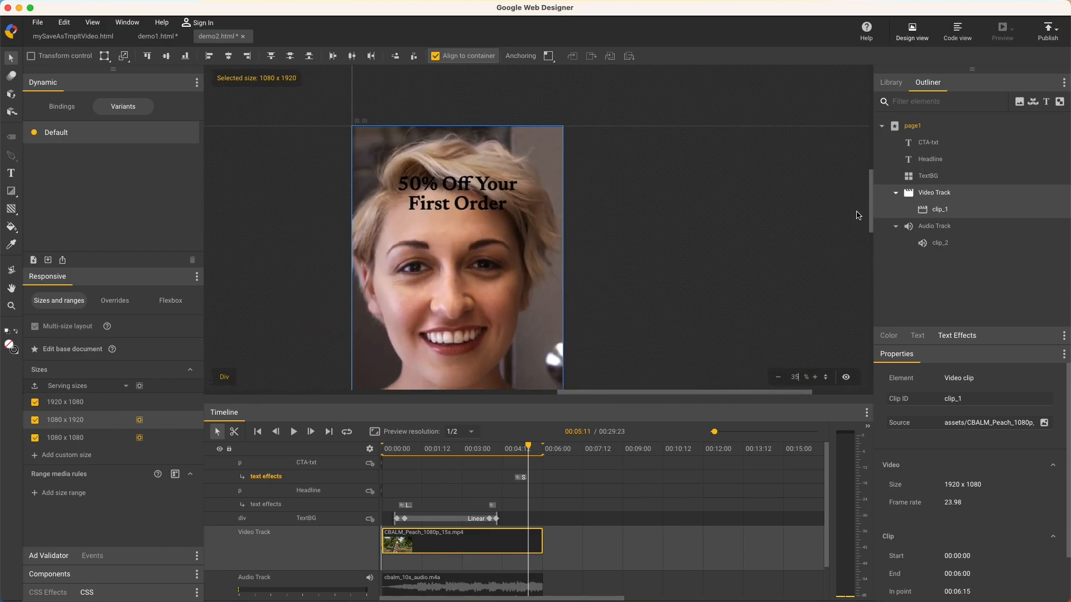
Return the playhead to 00:00:00 to check the start of the video in the 1080 x 1920 size
scroll(867, 216, down, 4)
drag(527, 449, 380, 434)
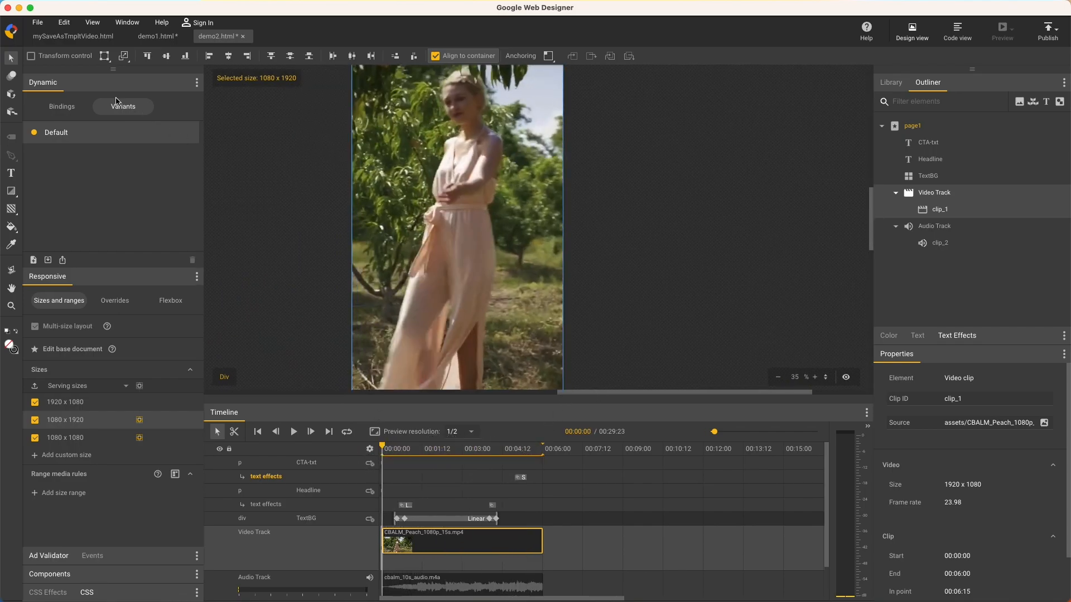
Create a new 1920x1080 file named demo3 from the Showcase a Product or Brand (15s) video template
click(38, 23)
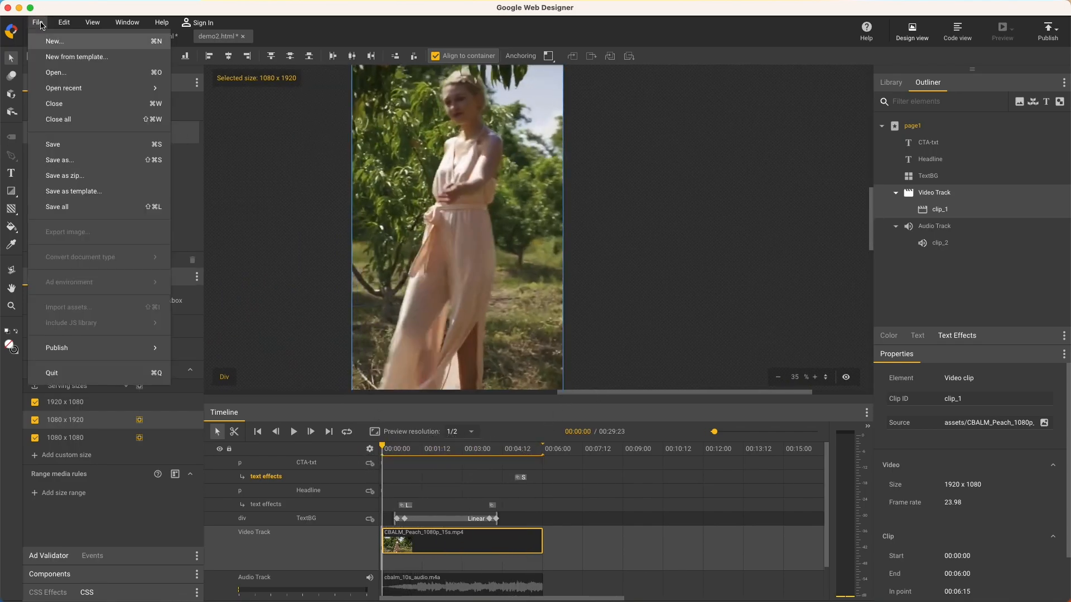
click(61, 57)
drag(979, 216, 983, 491)
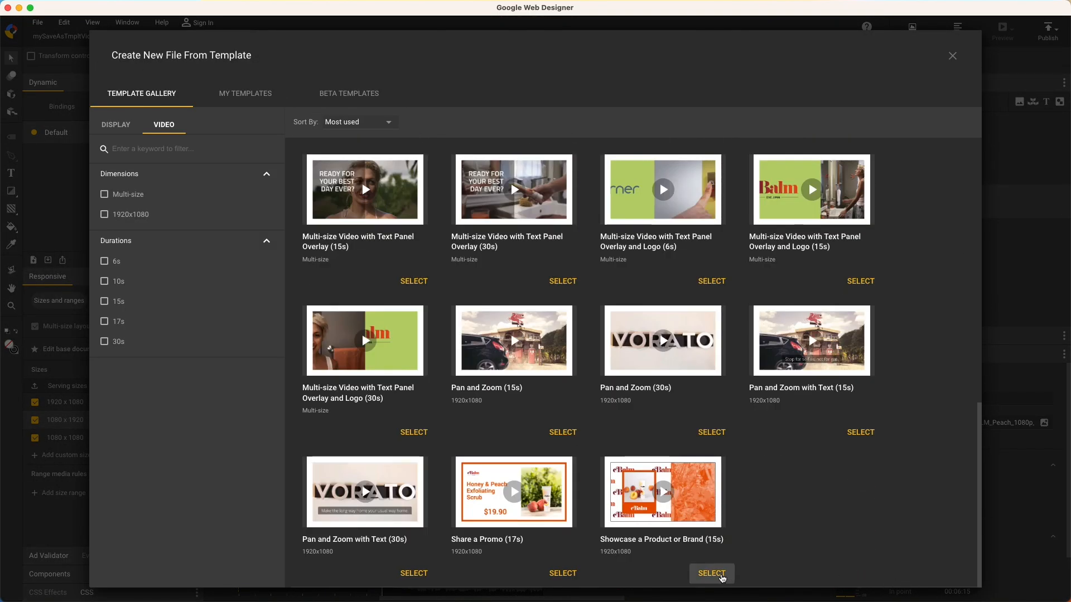
click(712, 573)
click(223, 216)
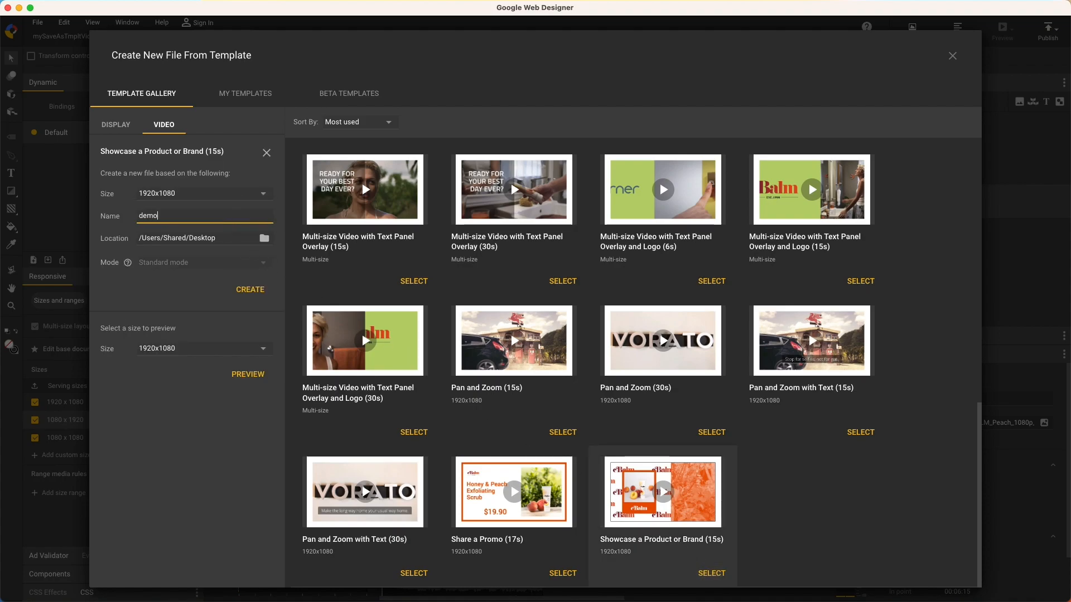
click(257, 294)
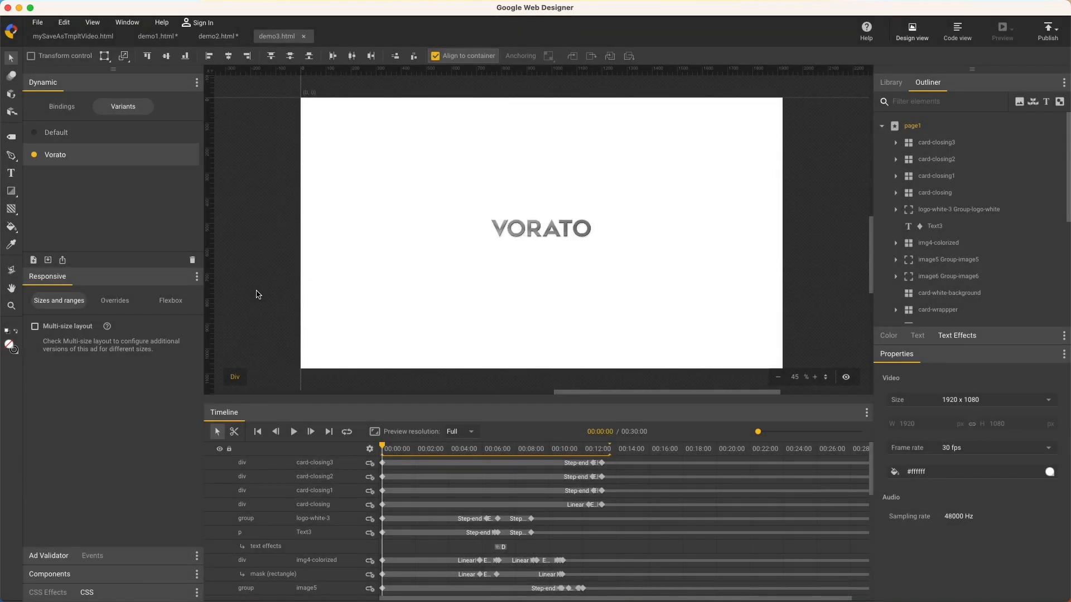
Examine the full list of dynamic bindings in demo3, and return to its variants
click(62, 109)
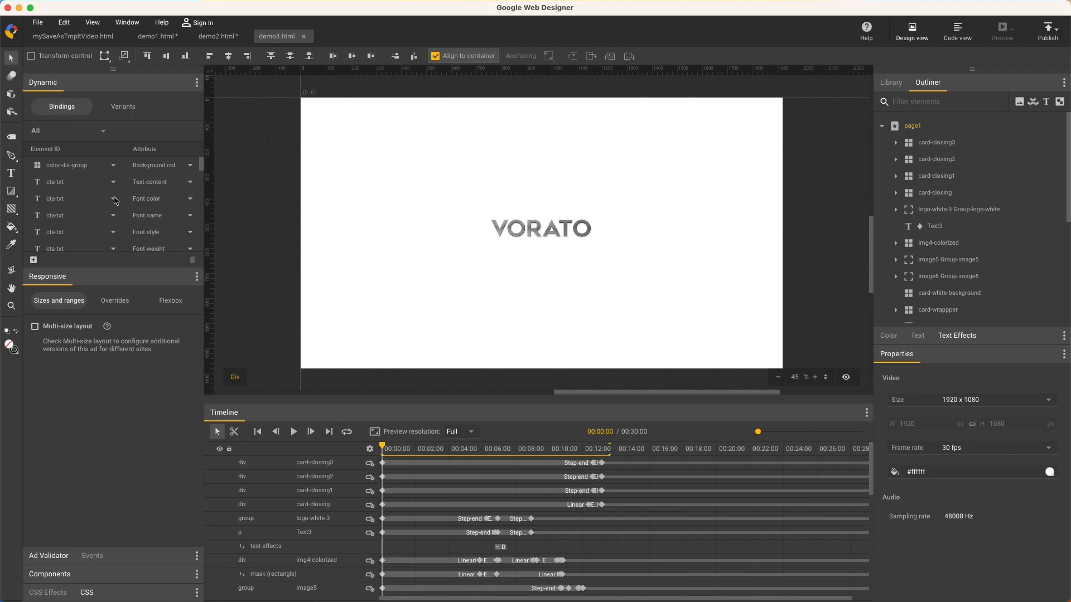
click(136, 279)
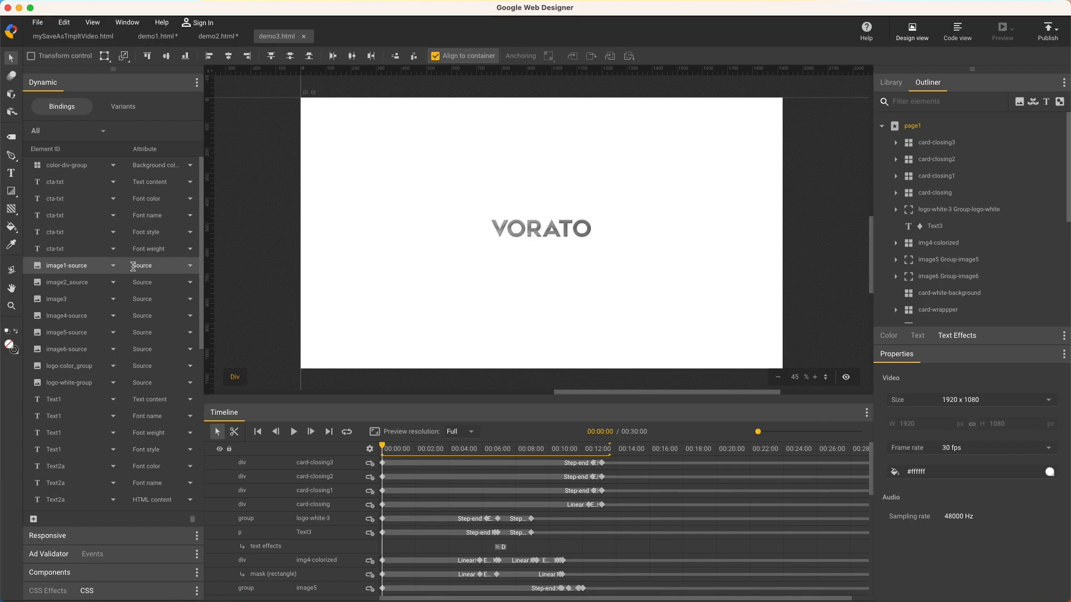
click(123, 107)
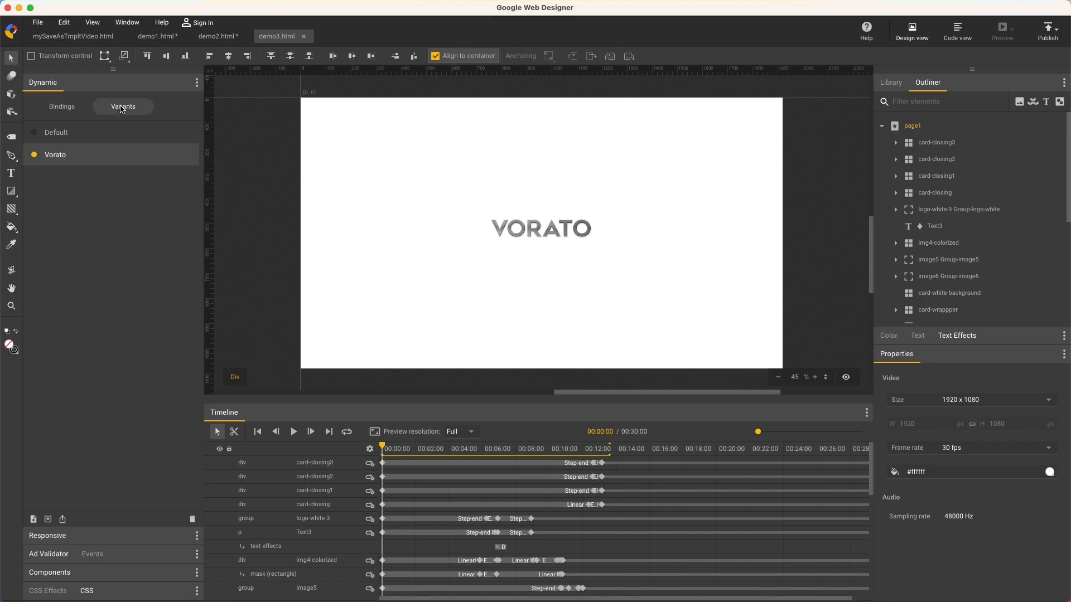
Activate the Default variant and show it at 00:01:16 with the content outside the stage hidden
drag(384, 450, 580, 453)
click(93, 137)
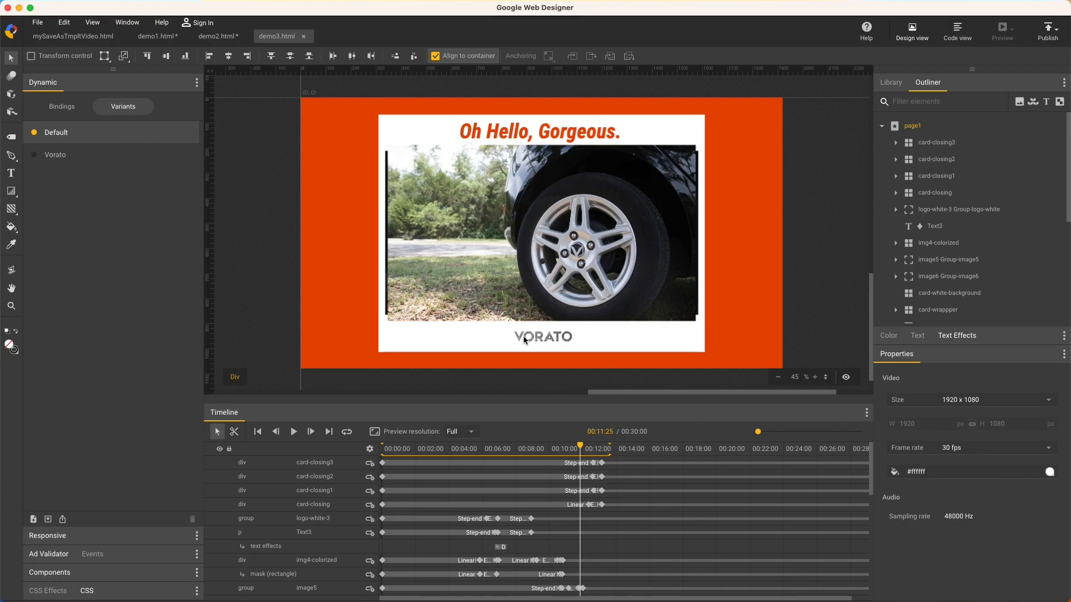
drag(582, 450, 409, 447)
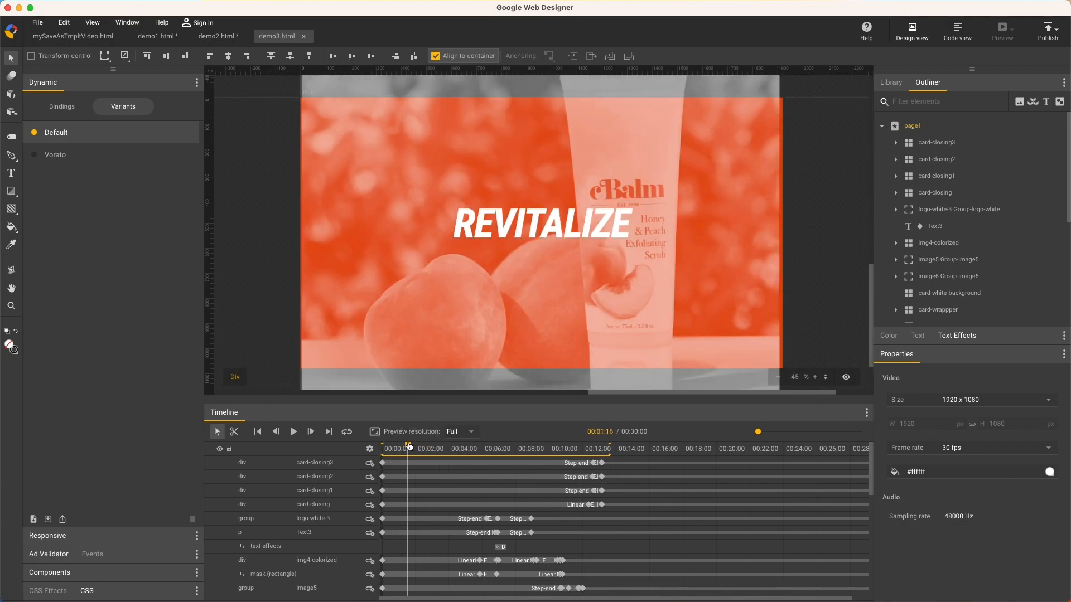
click(847, 378)
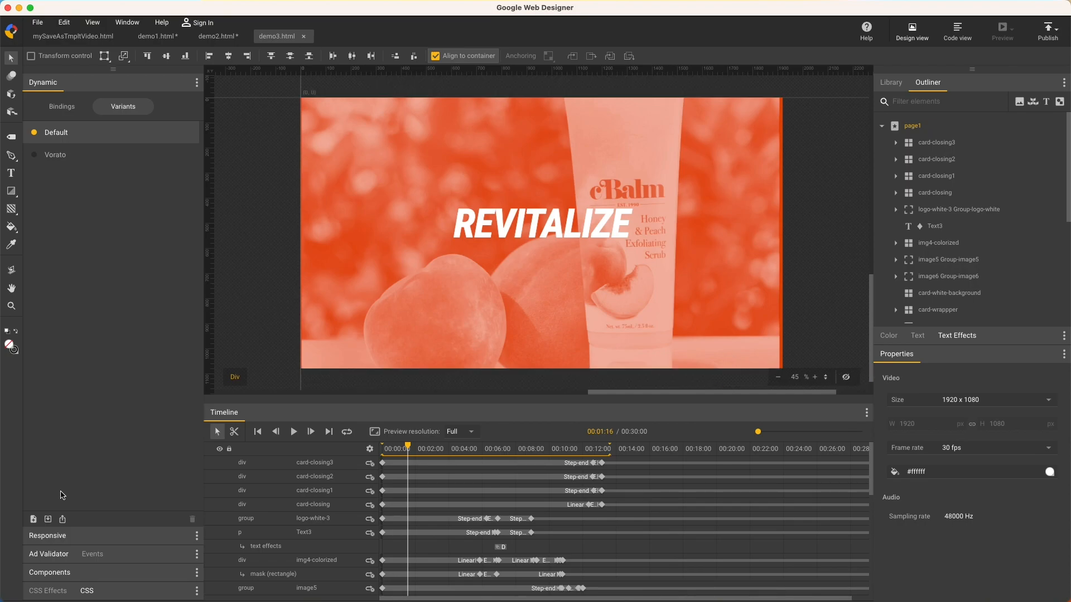
Add a new variant and set its cta-txt, Text2a and Text2b font colors to #bad16e
click(34, 519)
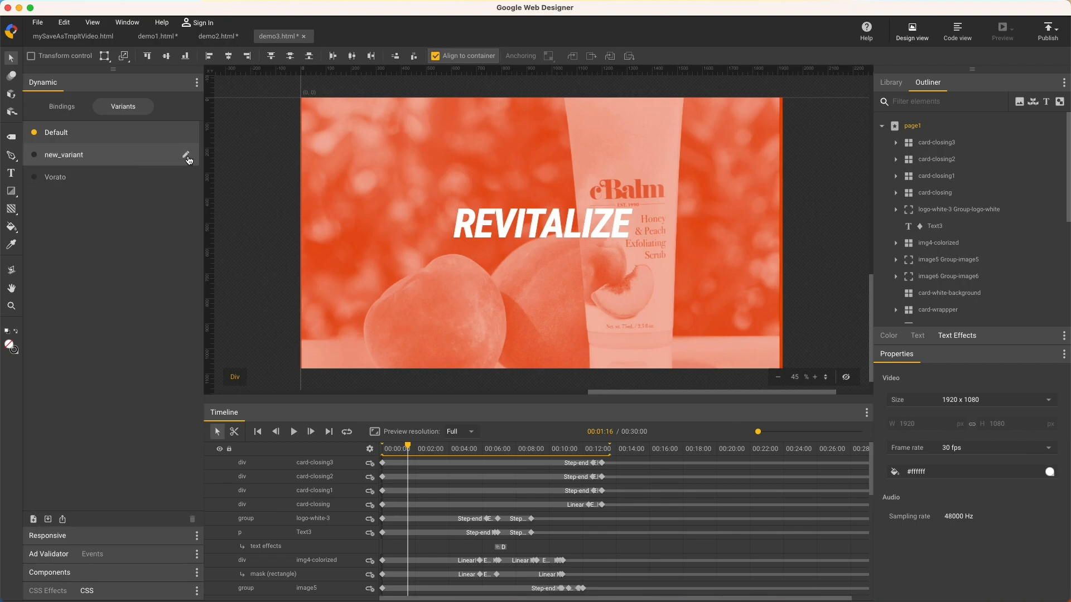
click(187, 158)
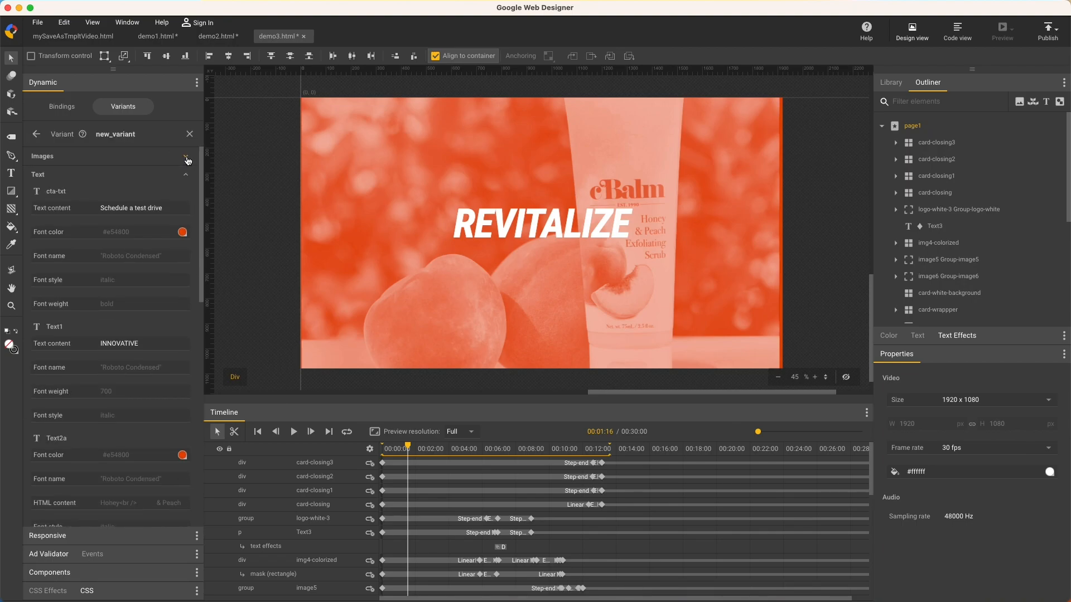
click(120, 231)
click(110, 455)
scroll(135, 334, down, 10)
click(135, 253)
text(#bad16e)
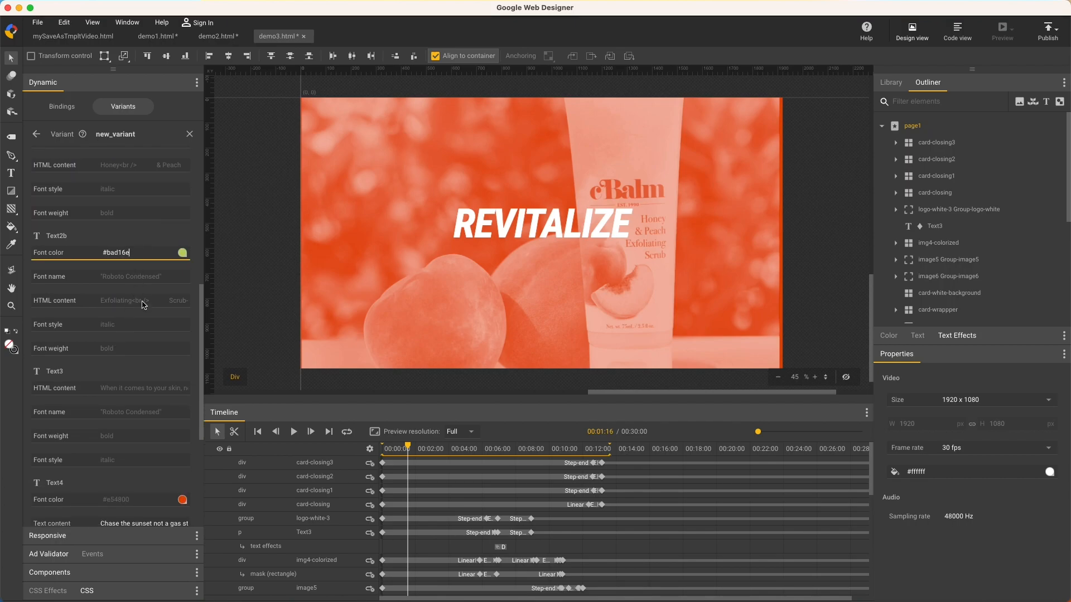
Set the Text4 font color and the color-div-group background color to #bad16e in the new variant
click(136, 497)
scroll(135, 498, down, 6)
click(132, 498)
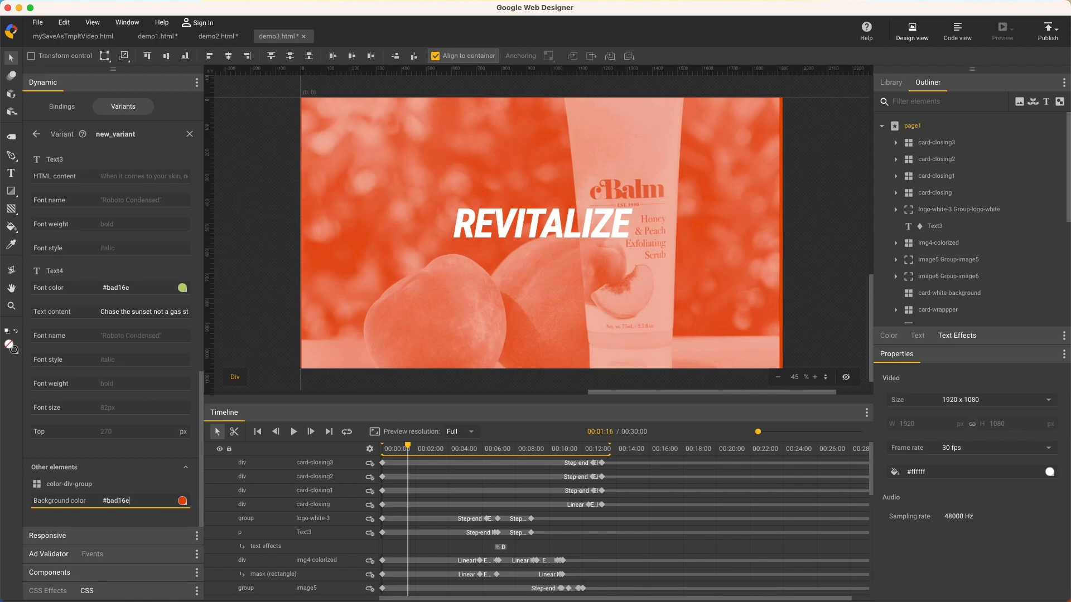
drag(200, 475, 192, 99)
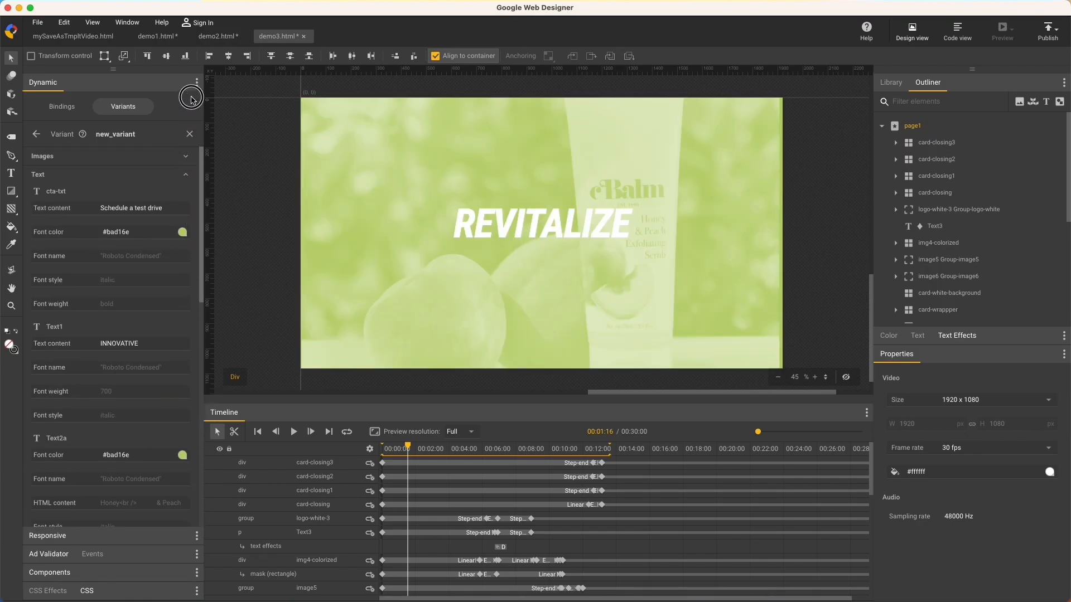
Replace the variant's logo-color_group image source with corner_color-cp.png from the sample3 folder
click(187, 158)
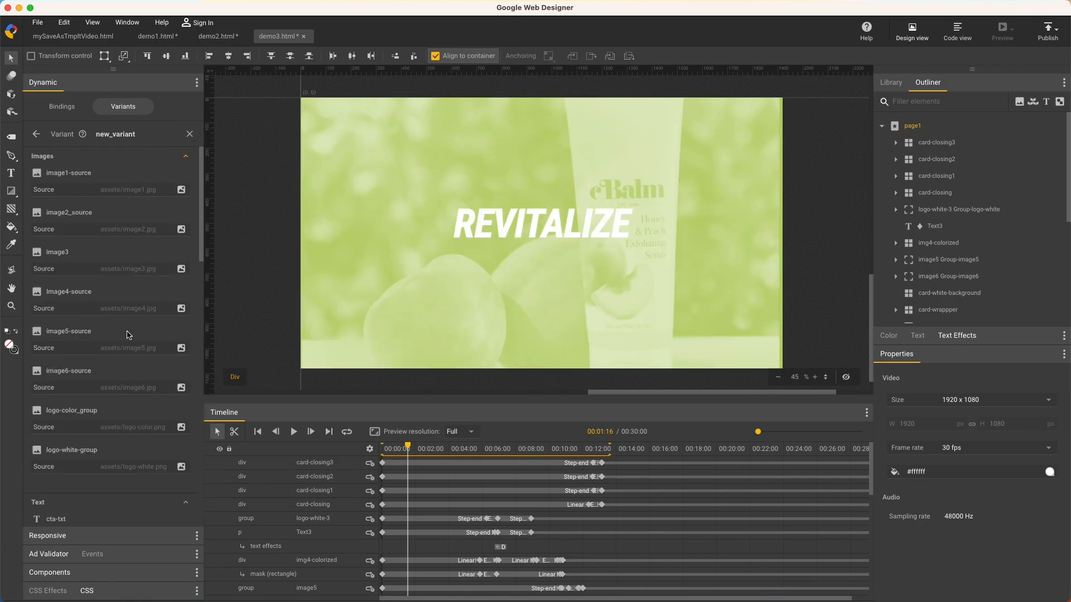
click(181, 427)
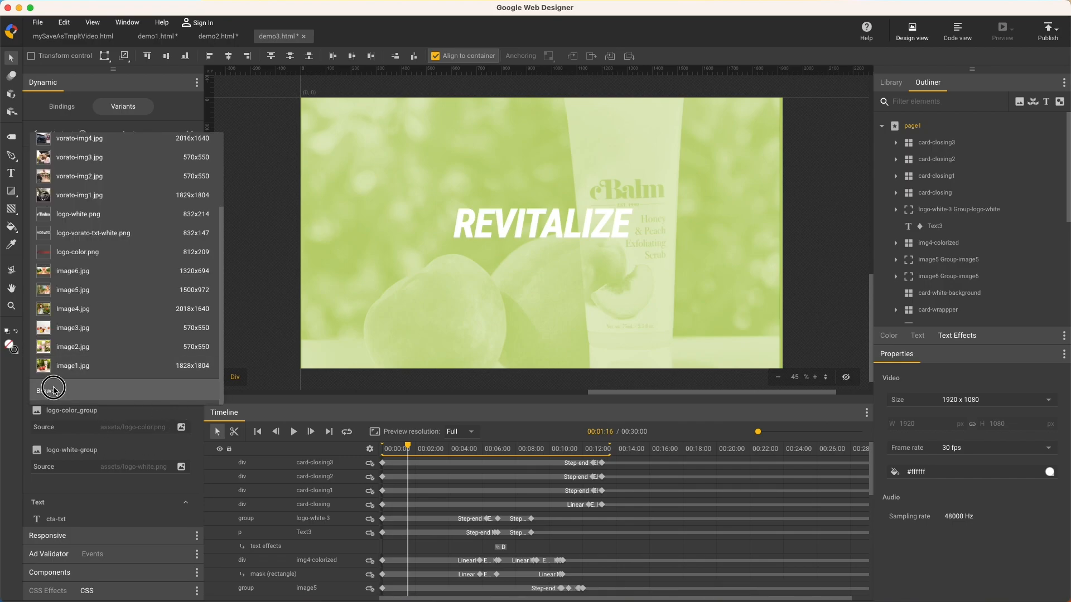
click(53, 389)
click(385, 225)
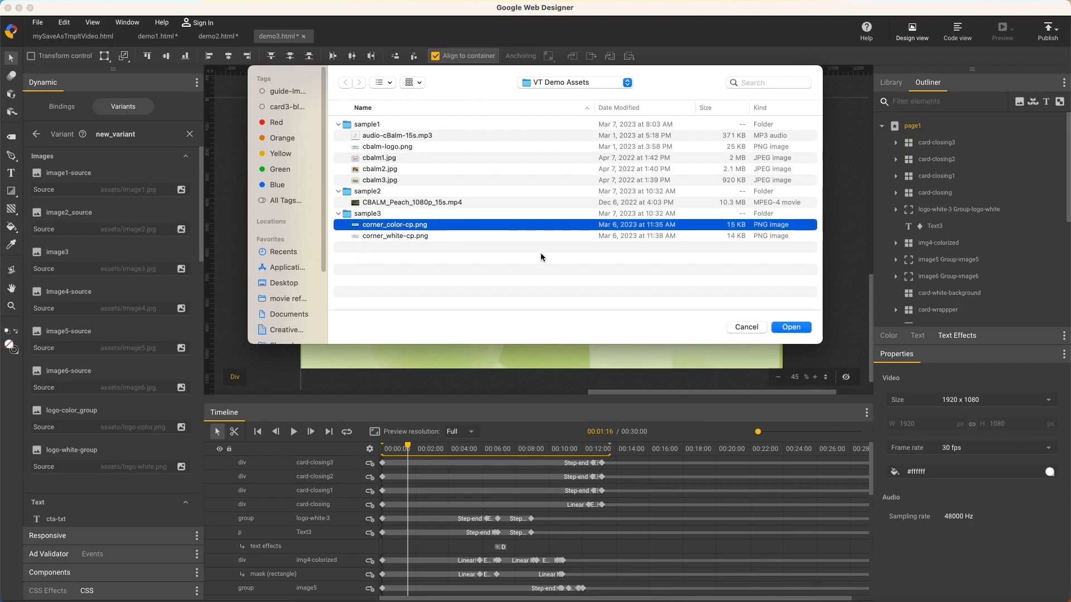
click(791, 328)
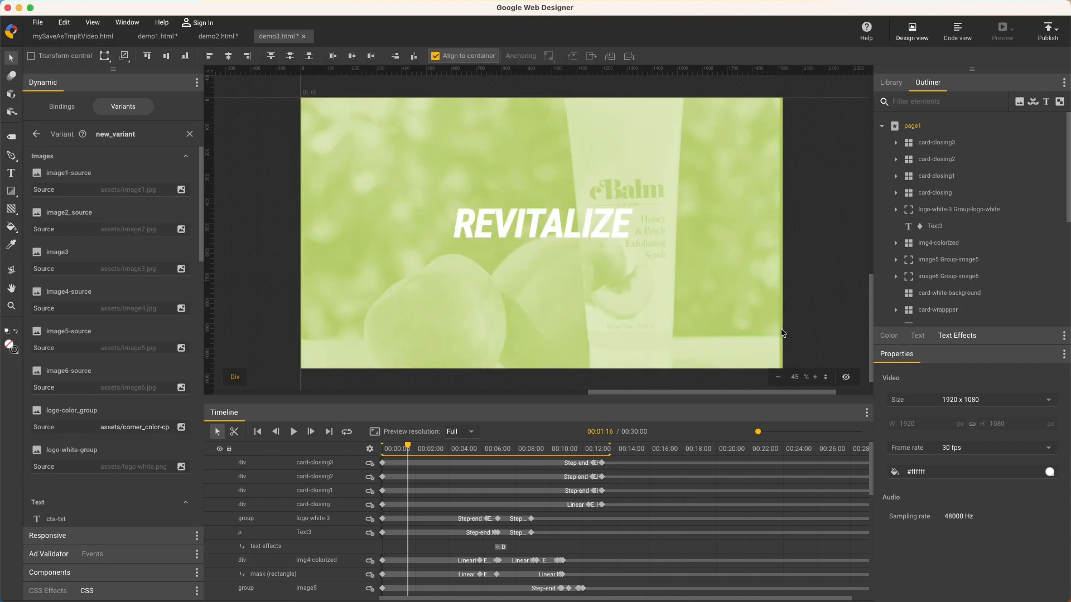
Replace the variant's logo-white-group image source with corner_white-cp.png from the sample3 folder
click(181, 467)
scroll(73, 424, down, 1)
click(71, 435)
click(419, 237)
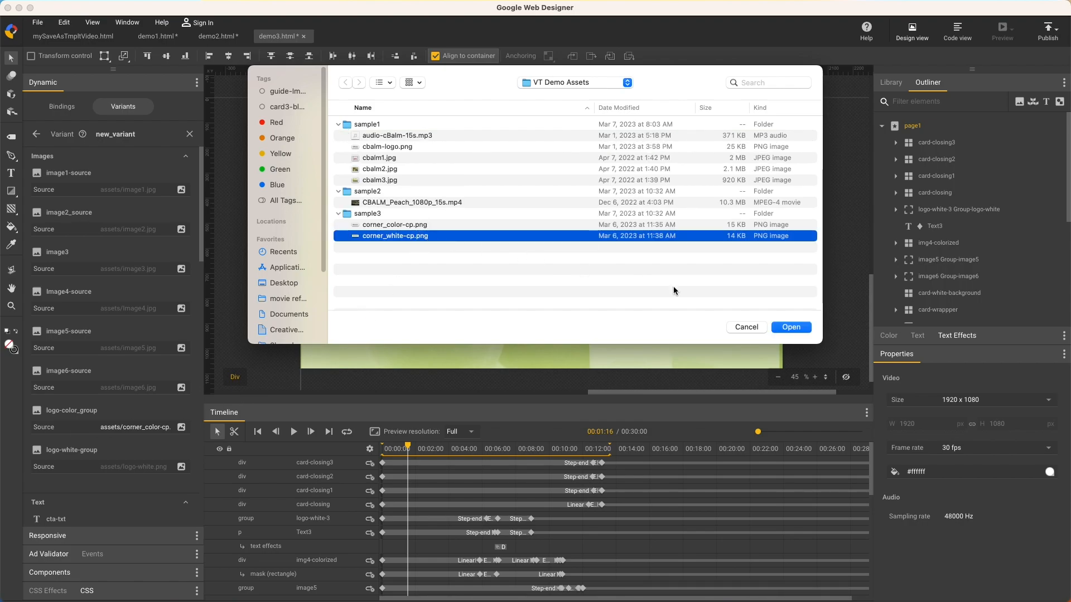
click(806, 329)
Play the new variant from 00:00:00 to its end to check the green colors and corner logos
drag(415, 447, 365, 452)
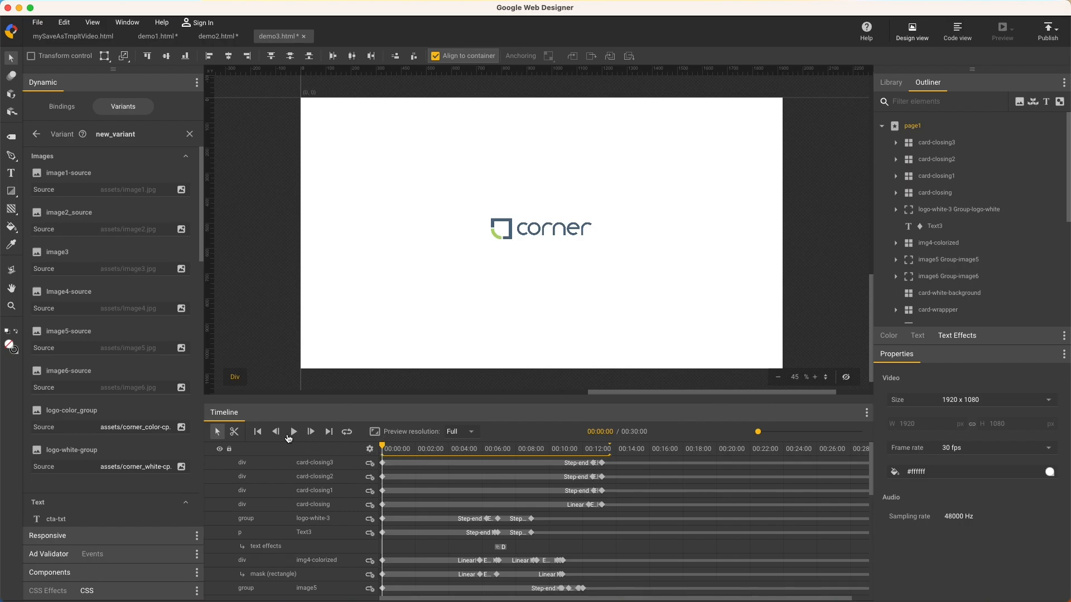
click(293, 433)
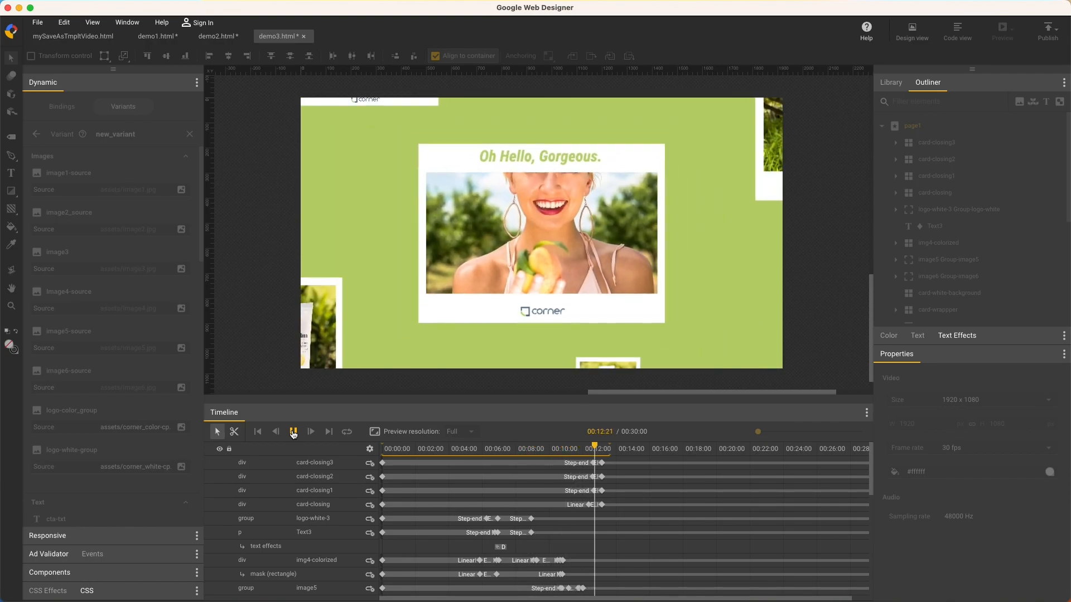
click(293, 433)
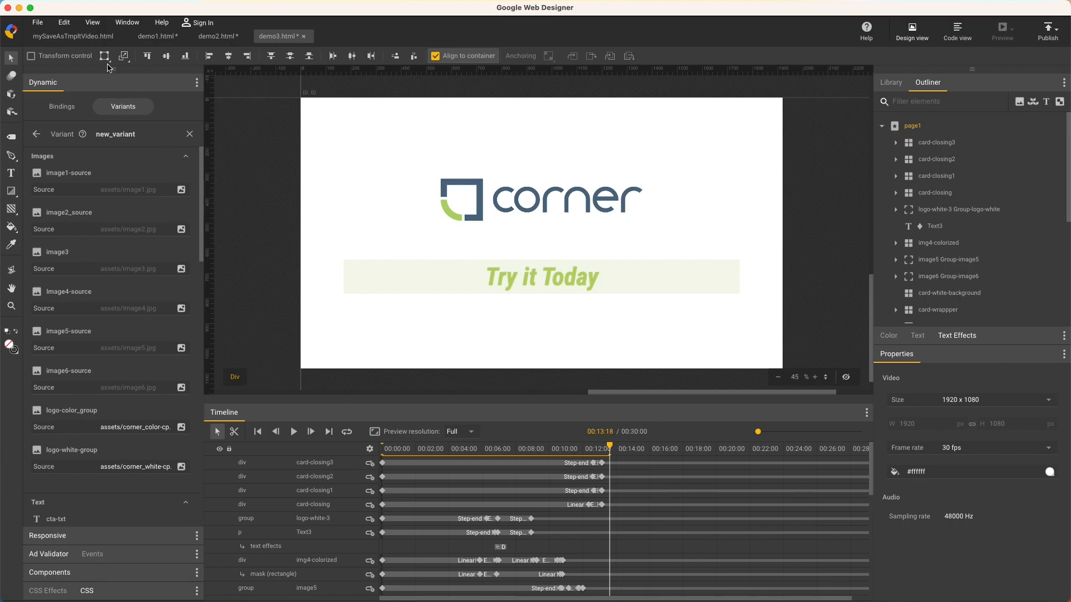
Save mySaveAsTmpltVideo.html as a template named mine, with gallery preview enabled for all sizes and variants, and dismiss the export list
click(92, 37)
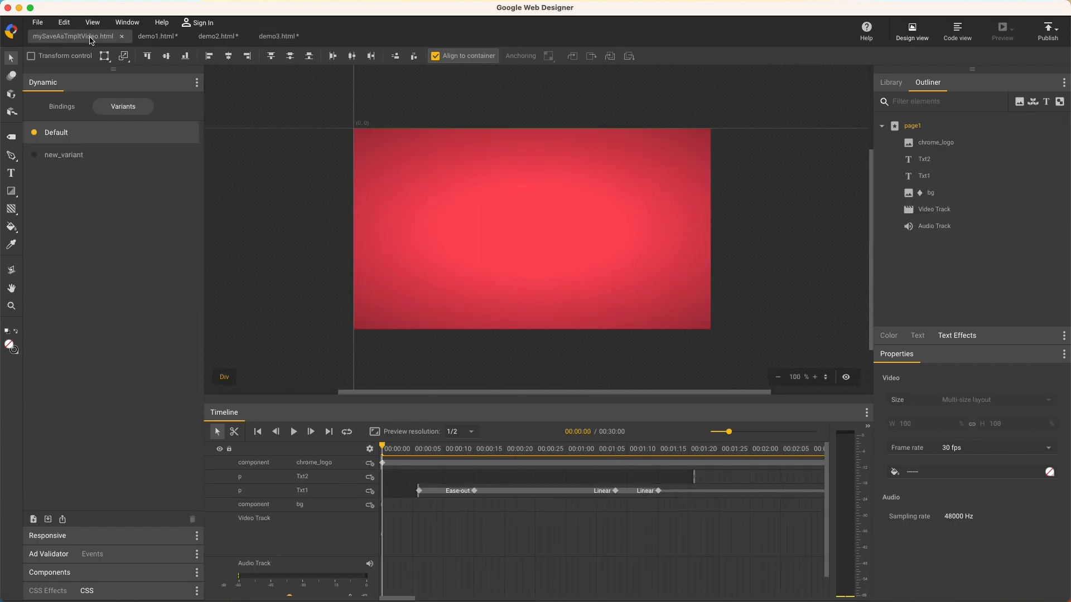
click(119, 535)
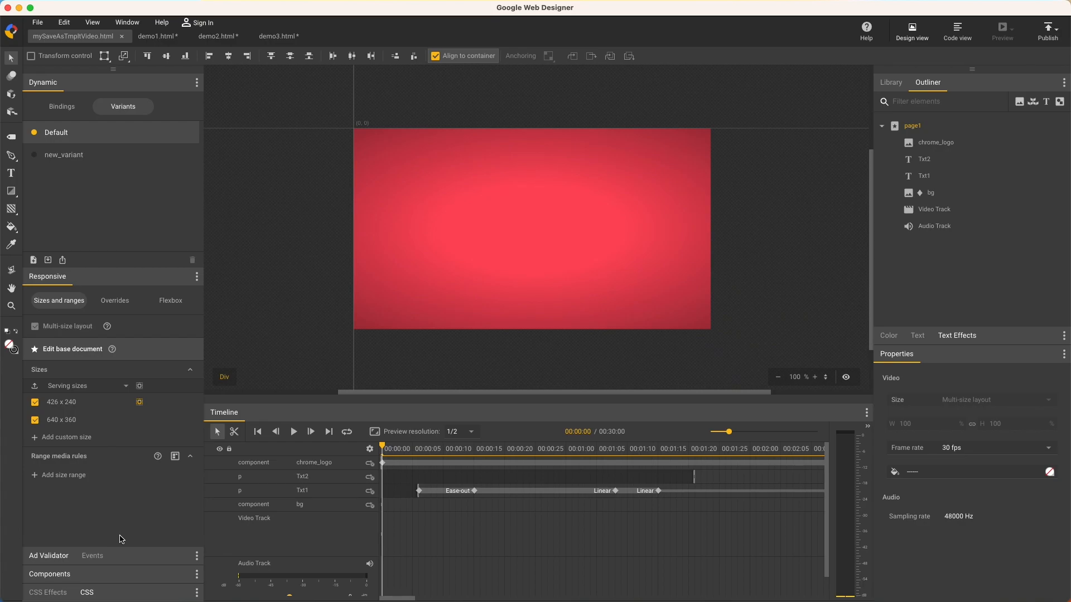
click(39, 23)
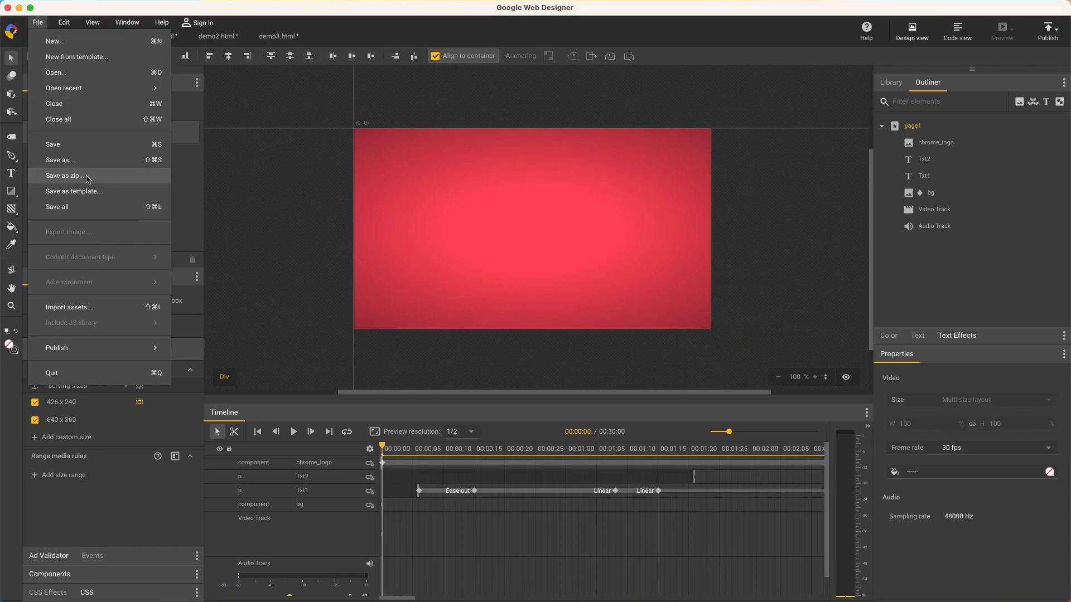
click(92, 192)
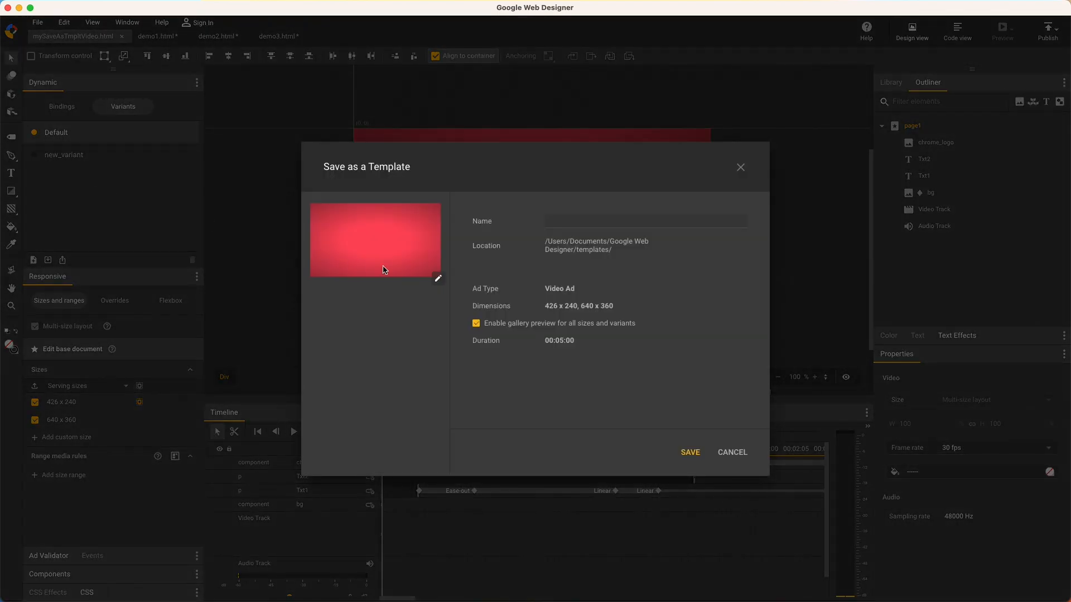
click(525, 325)
click(526, 324)
click(572, 221)
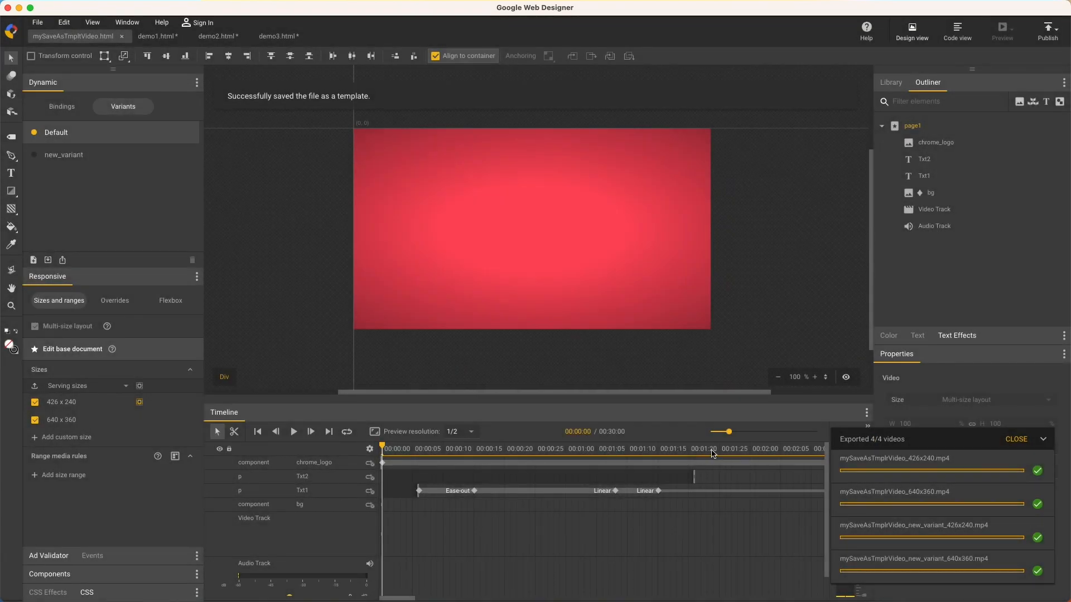
click(1016, 440)
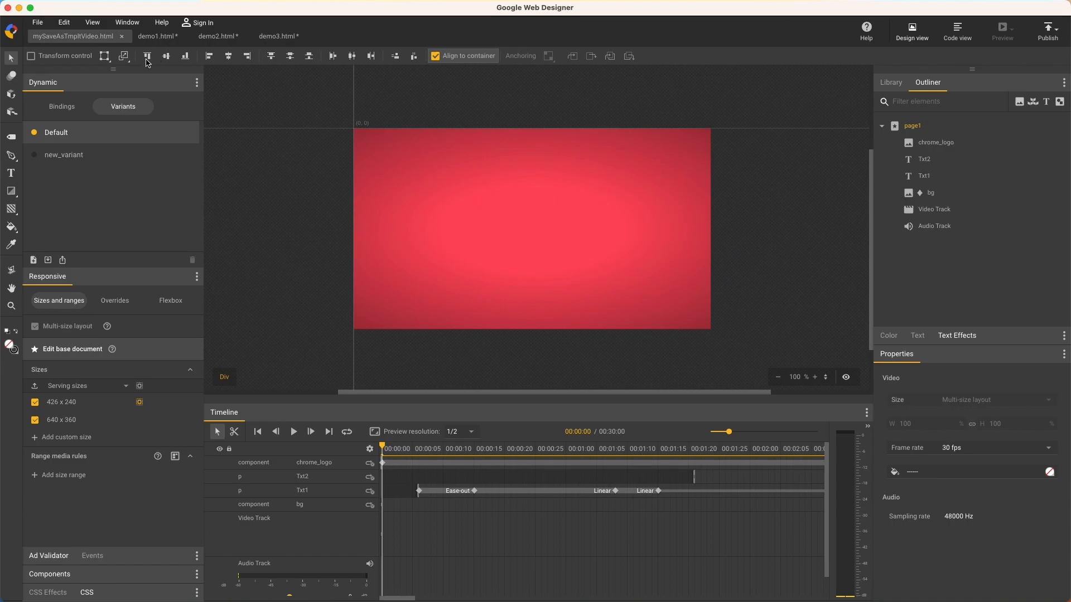
Select the custom template mine for a new file and preview its sizes and variants up to new_variant 640 x 360
click(38, 23)
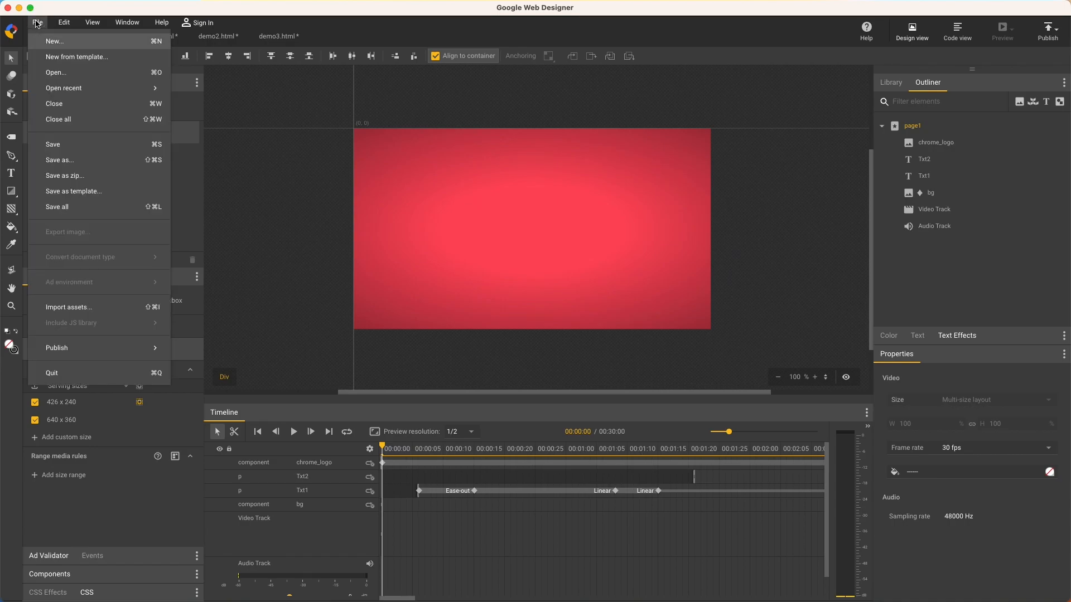
click(48, 58)
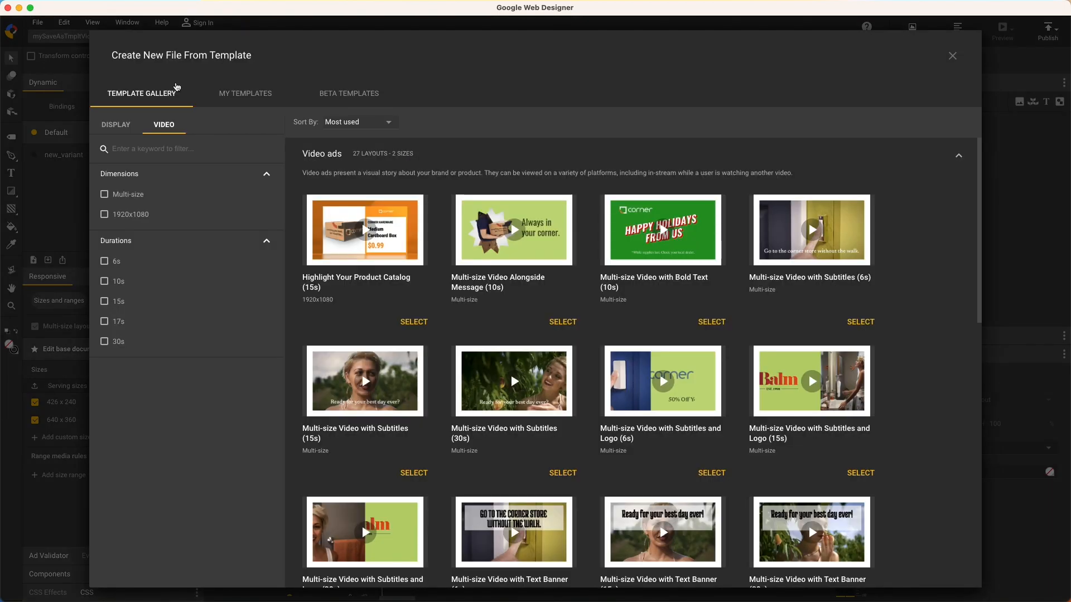
click(235, 95)
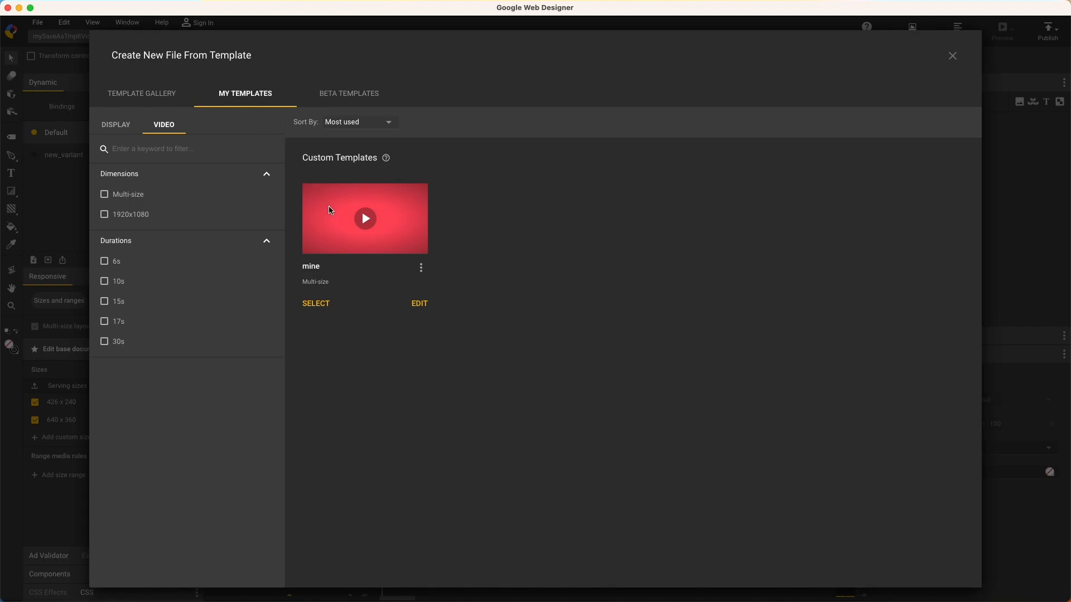
mouse_move(330, 210)
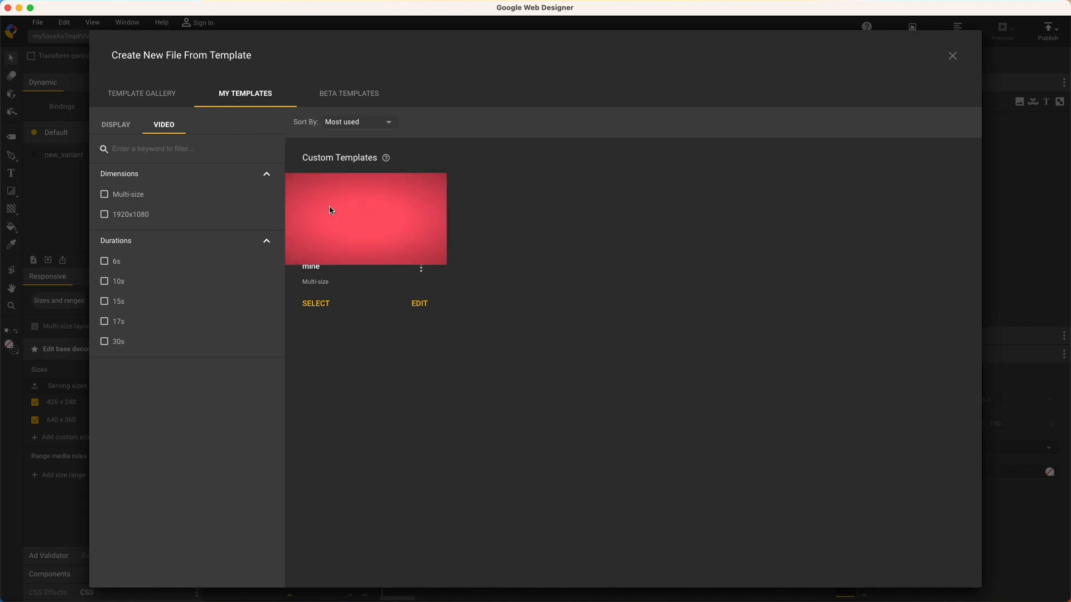
click(316, 303)
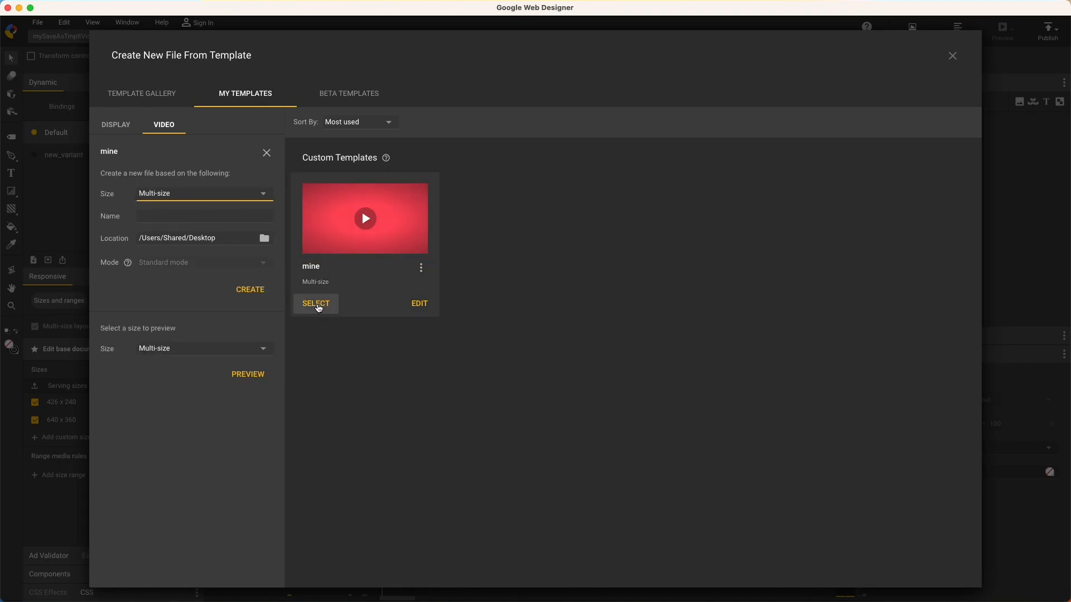
click(248, 374)
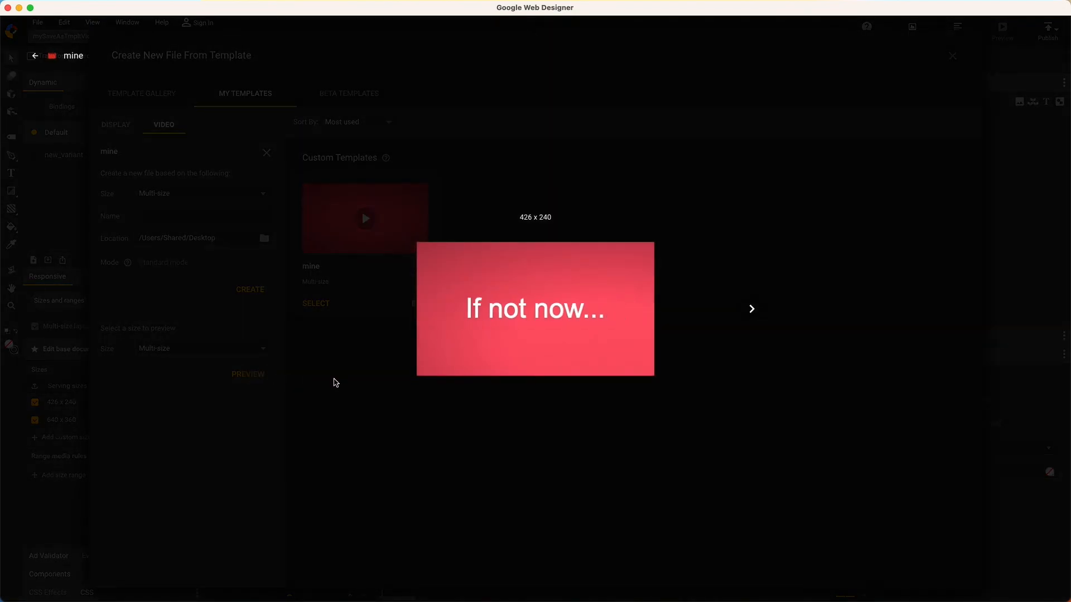
click(752, 310)
click(751, 310)
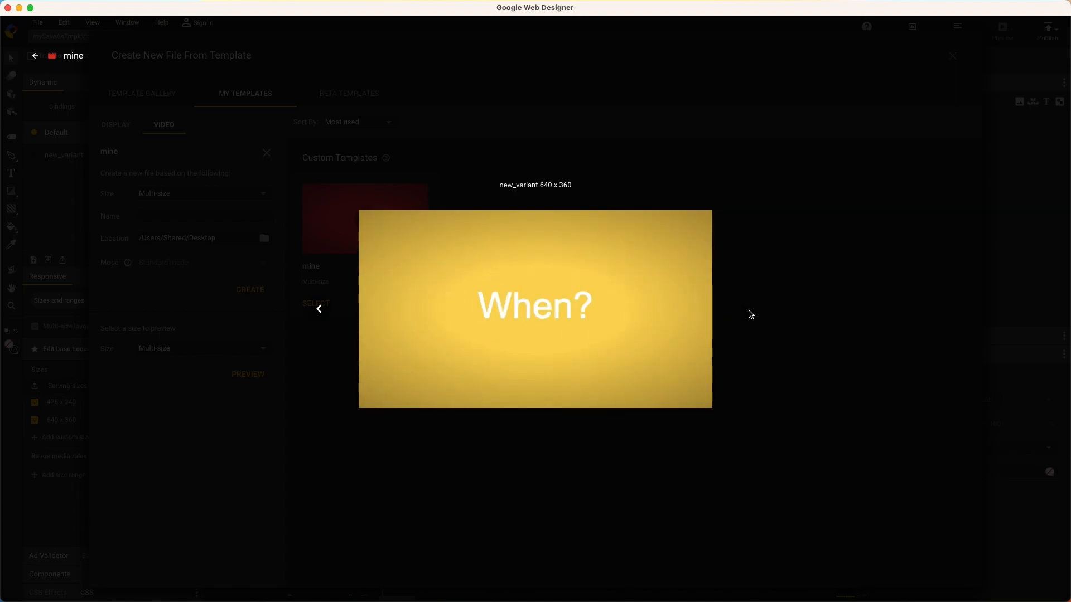